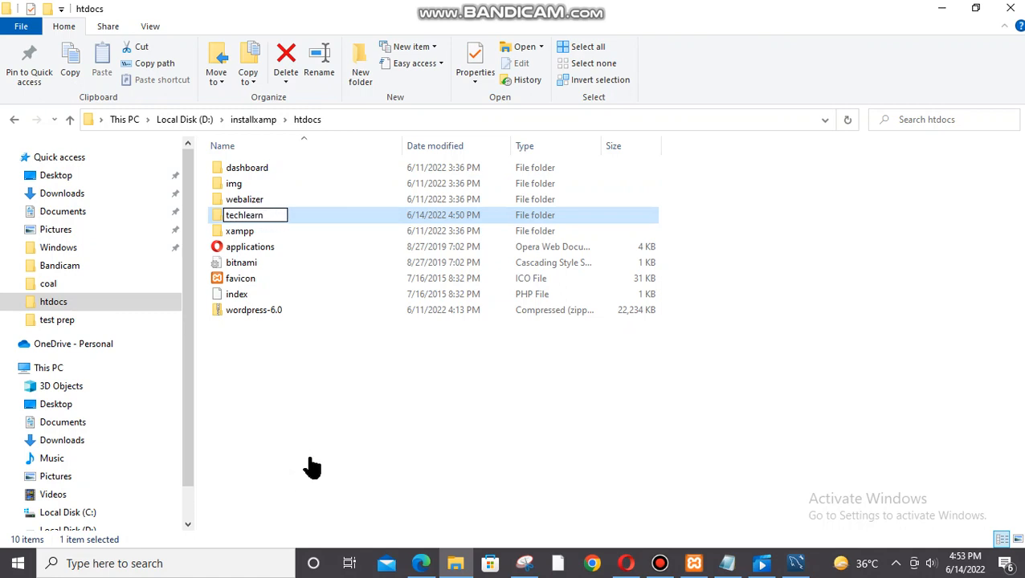
Step: Commit 'techlearn' as the name of the new folder in htdocs
left_click(310, 466)
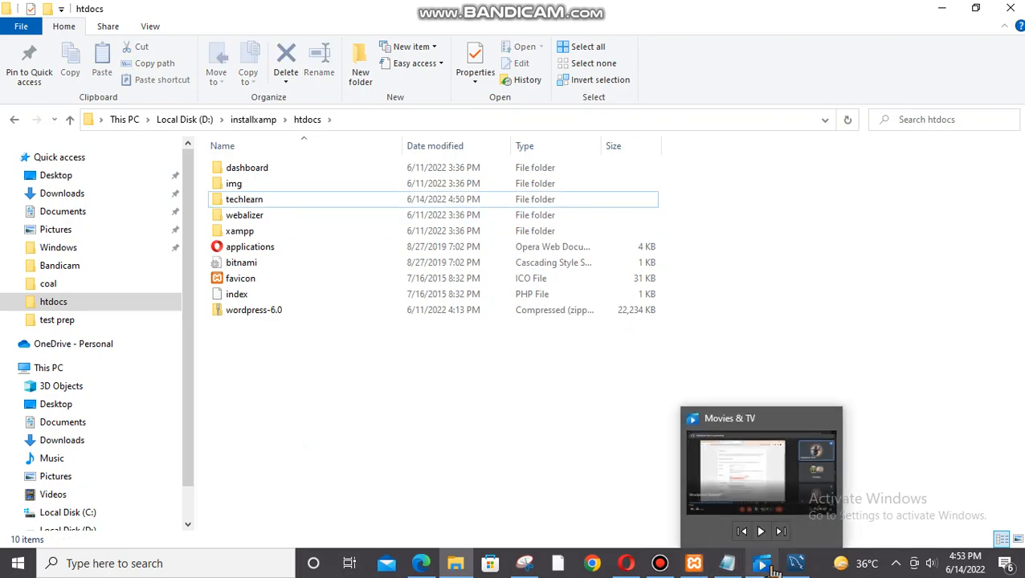
Step: Stop and restart MySQL and Apache in XAMPP Control Panel, then minimize the panel
left_click(692, 565)
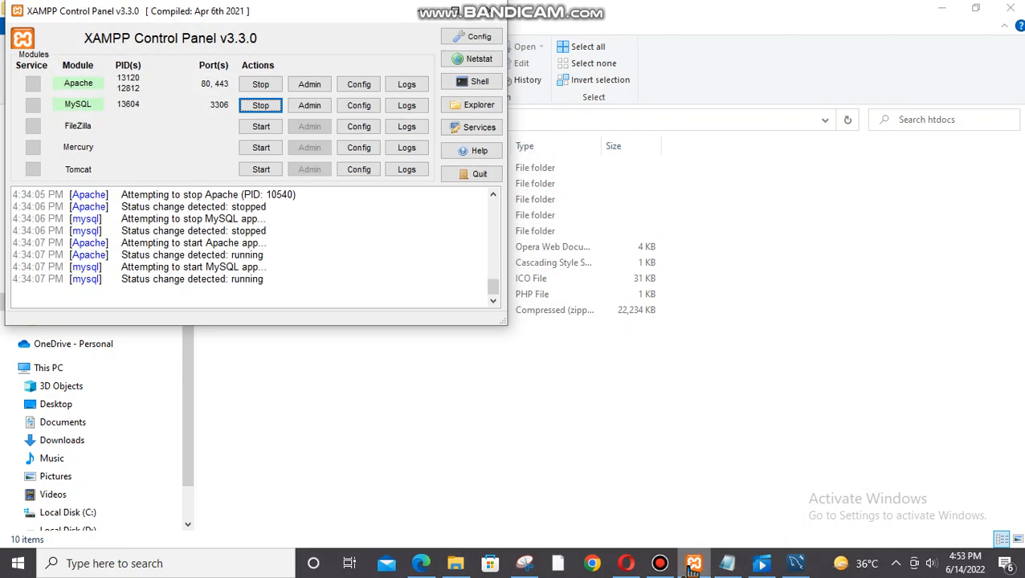
left_click(263, 108)
left_click(261, 87)
left_click(262, 108)
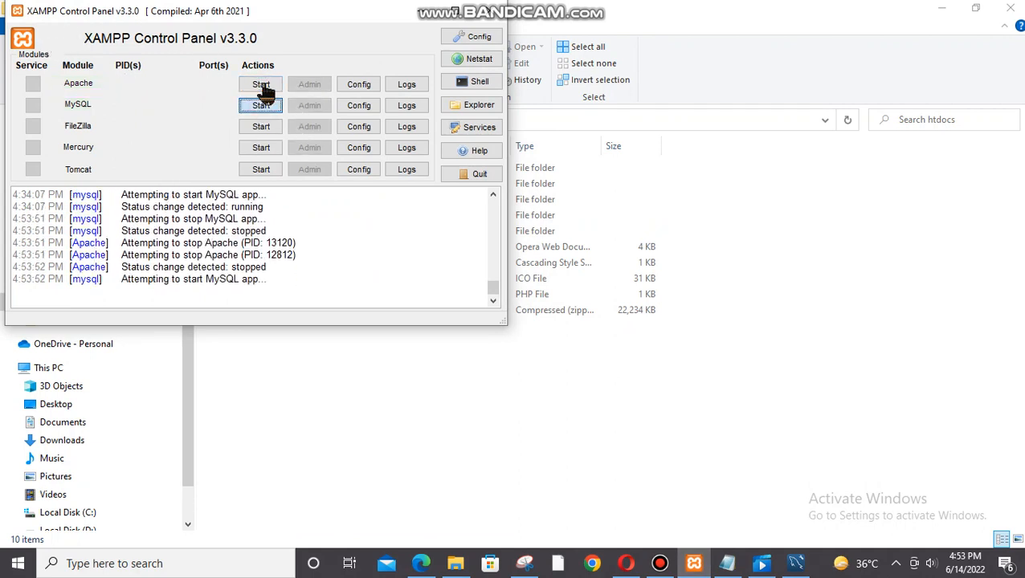
left_click(264, 87)
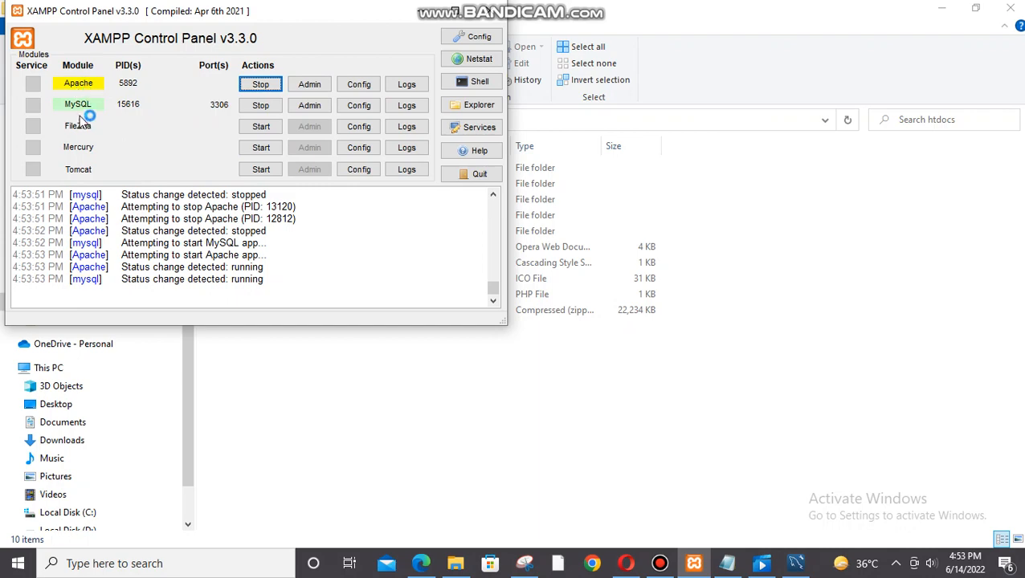
left_click(416, 12)
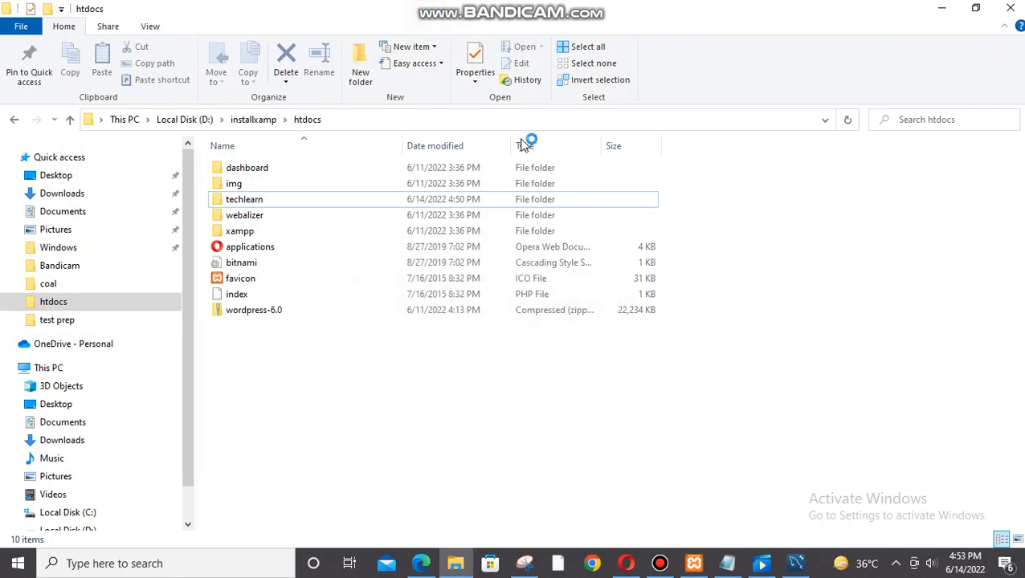
Step: Delete the Local instance MySQL80 connection in Workbench, then minimize Workbench and Explorer
left_click(807, 565)
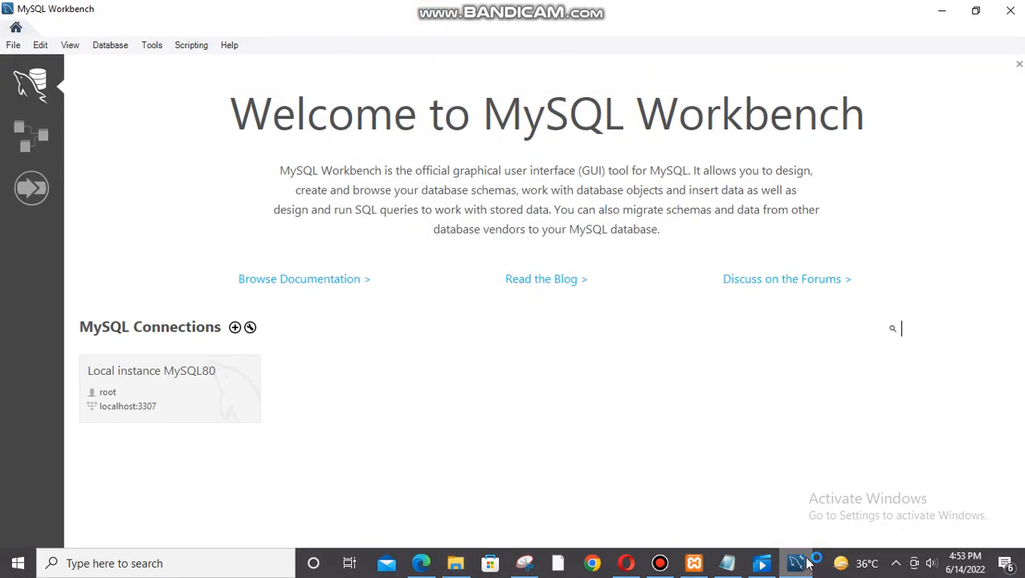
left_click(169, 398)
right_click(169, 401)
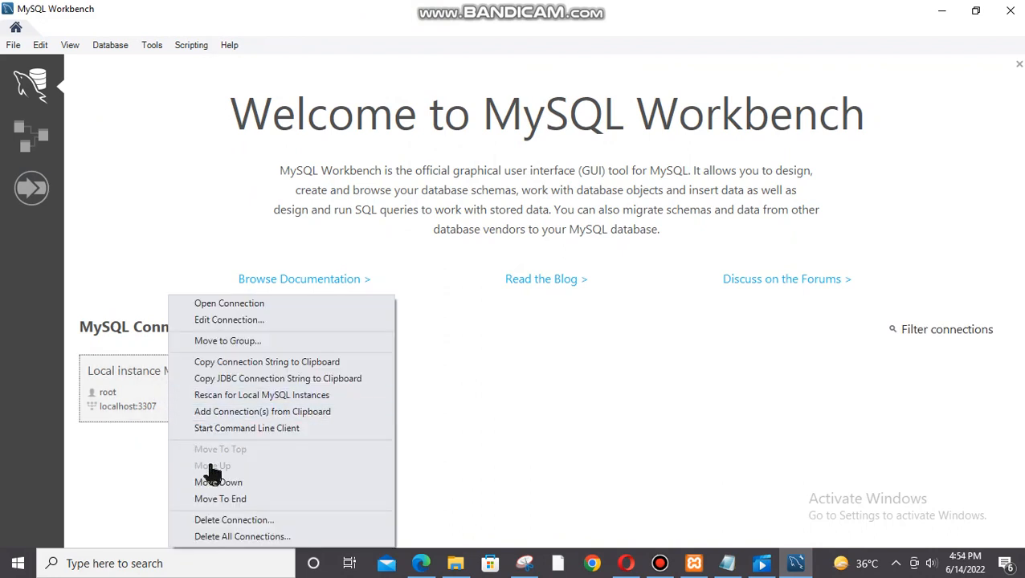
left_click(221, 520)
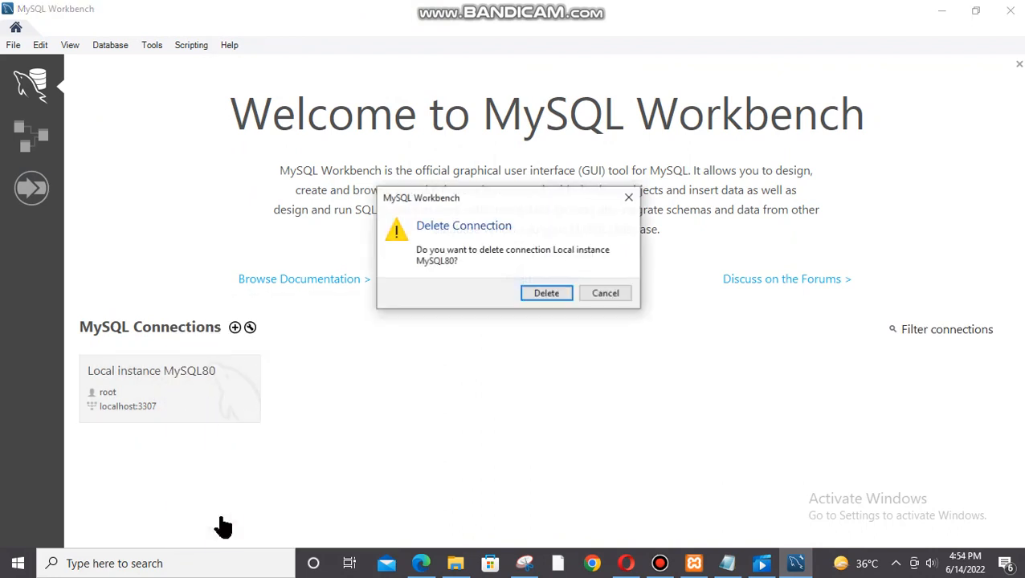
left_click(554, 296)
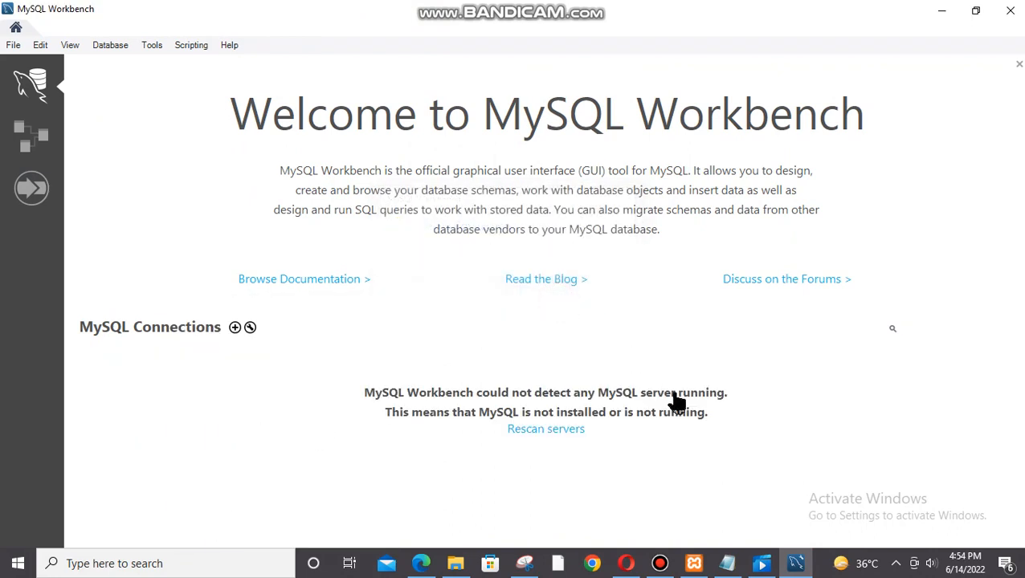
left_click(940, 10)
left_click(938, 9)
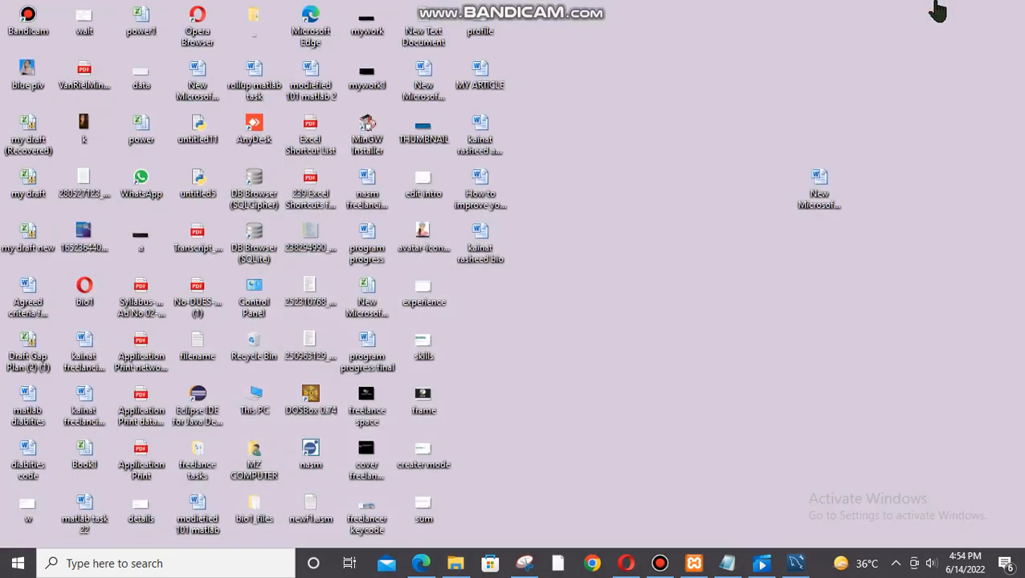
right_click(853, 58)
left_click(872, 103)
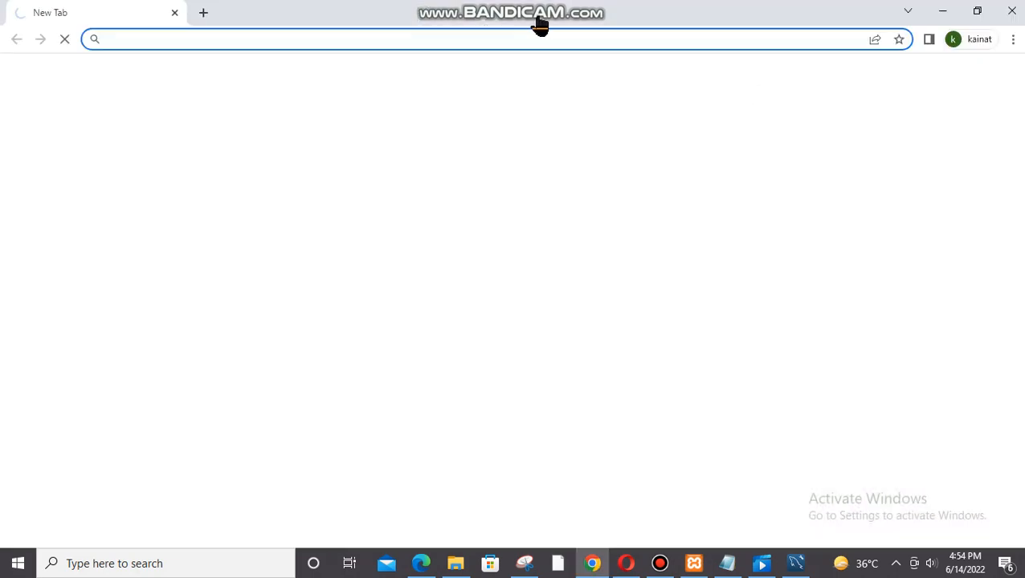
left_click(540, 30)
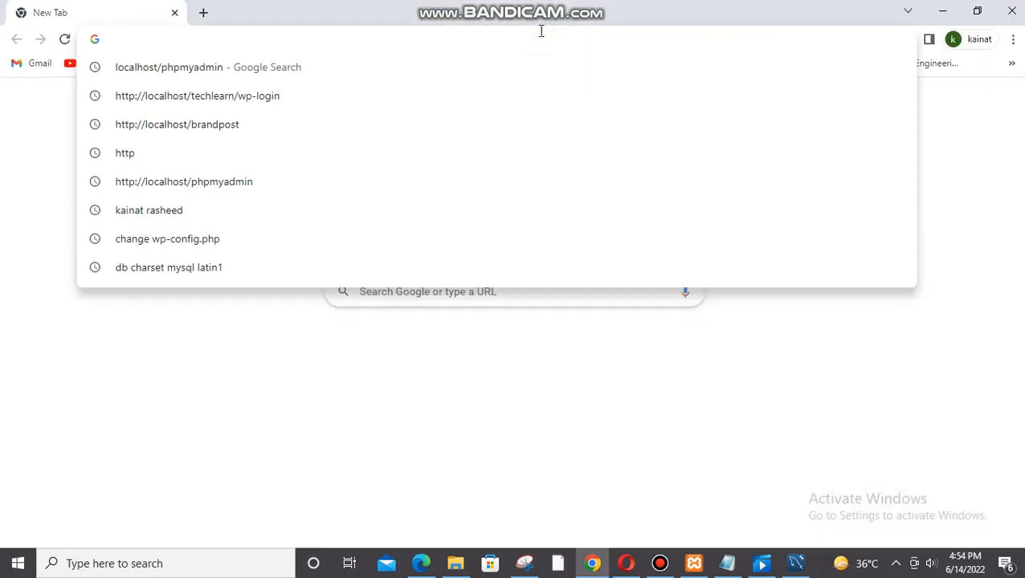
type("hht")
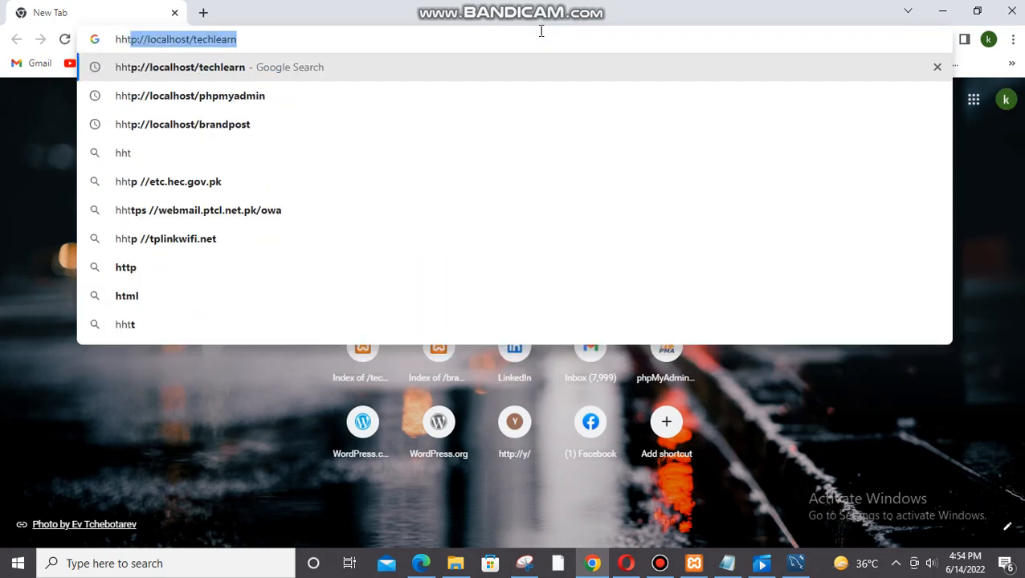
key("BackSpace")
type("ttp")
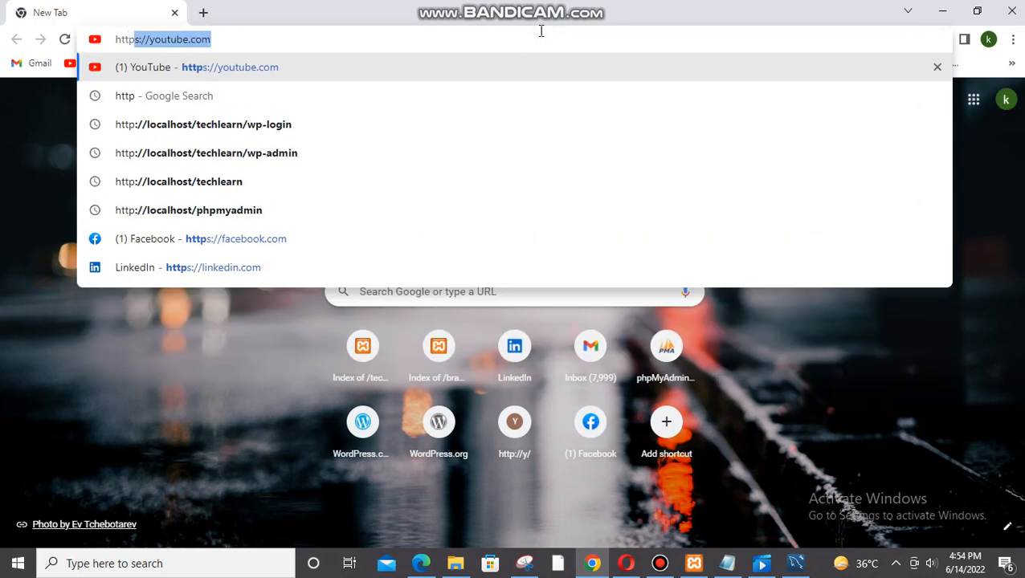
type("://")
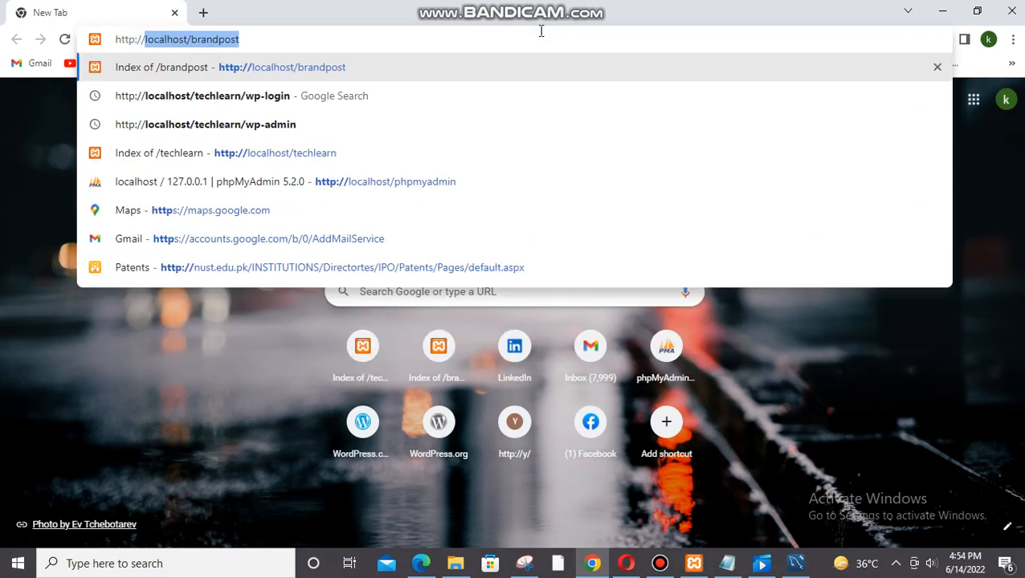
type("local")
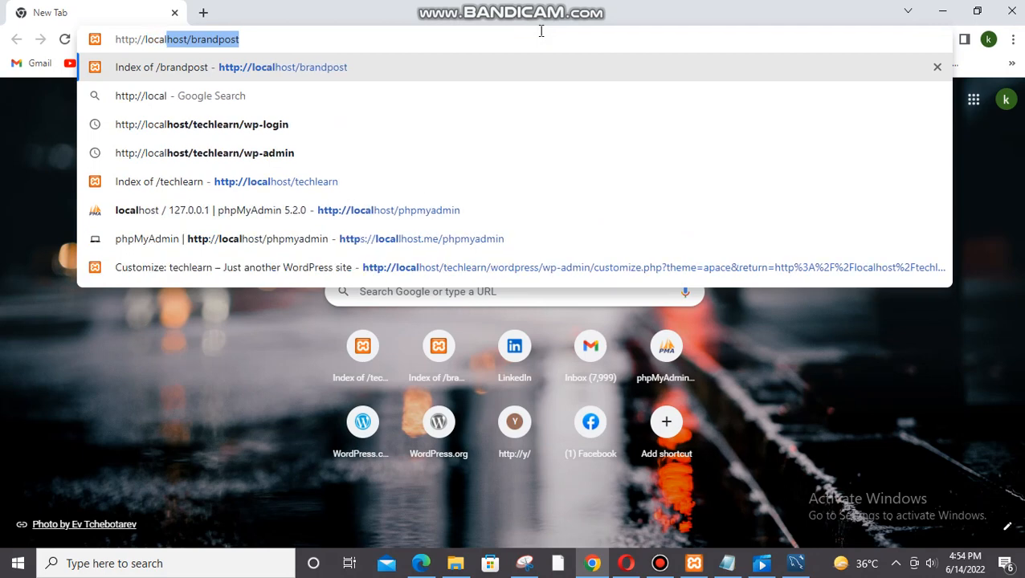
type("g")
key("BackSpace")
type("g")
key("BackSpace")
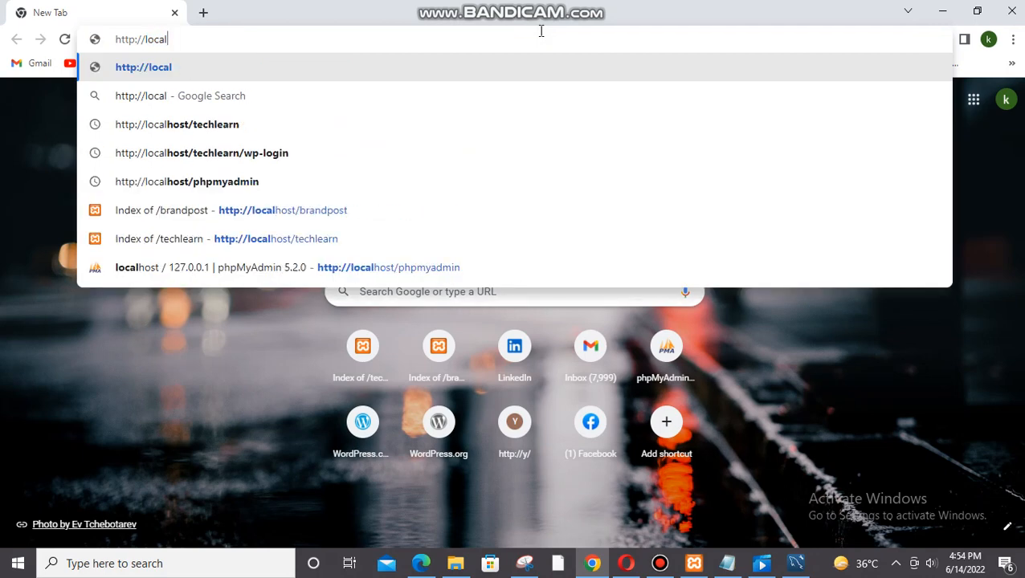
type("host")
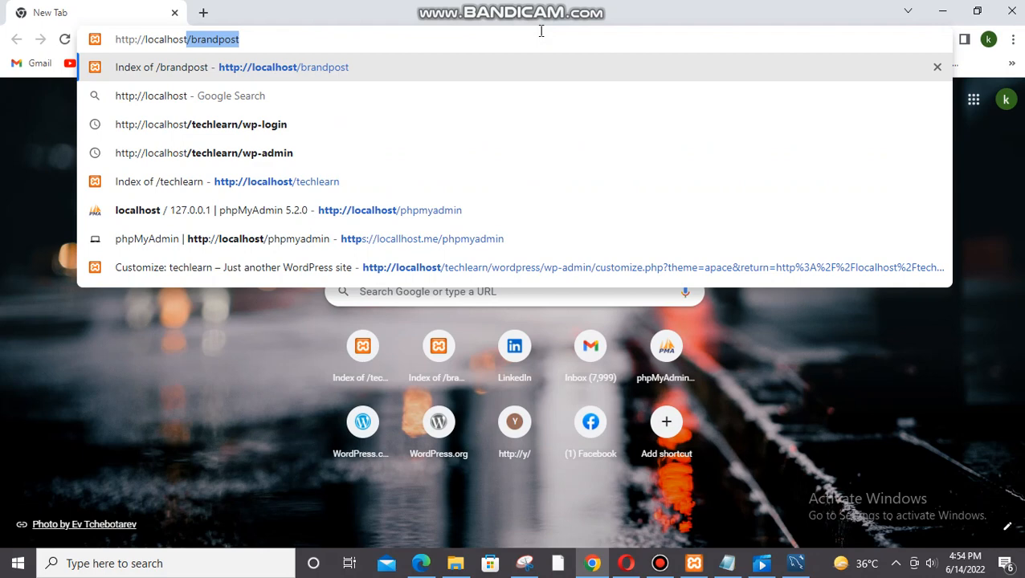
type("/phpm")
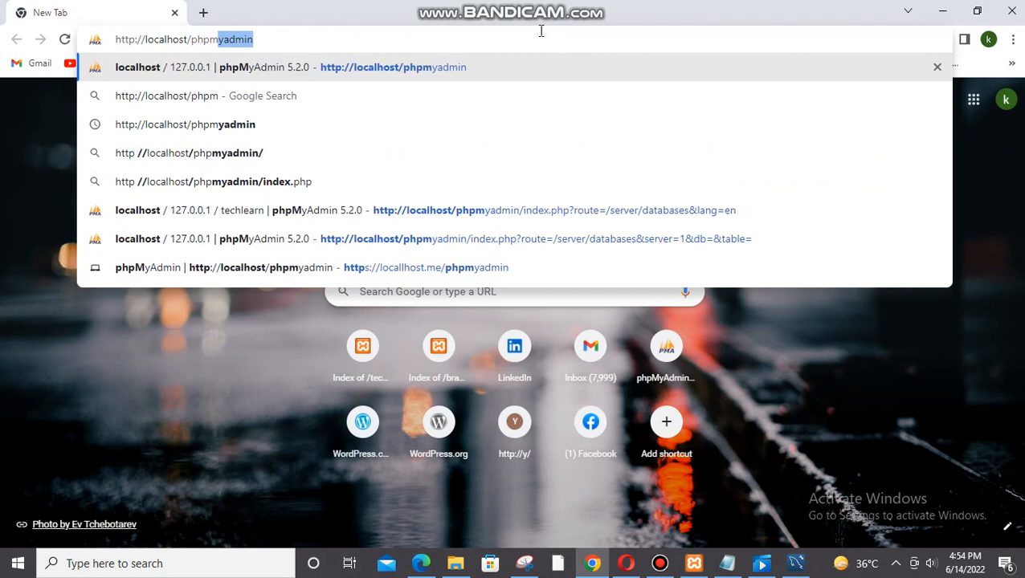
type("yadmin")
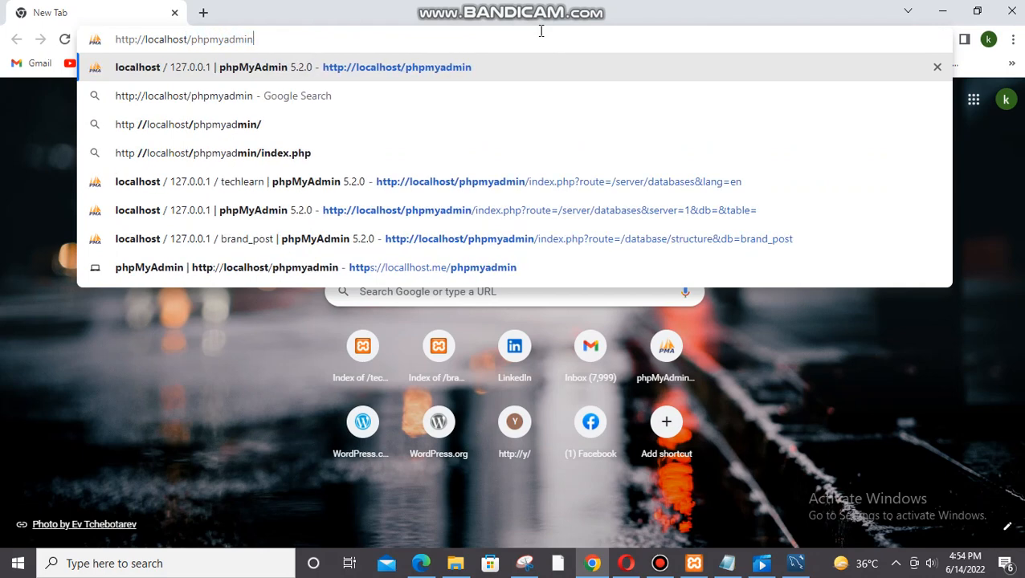
key("Return")
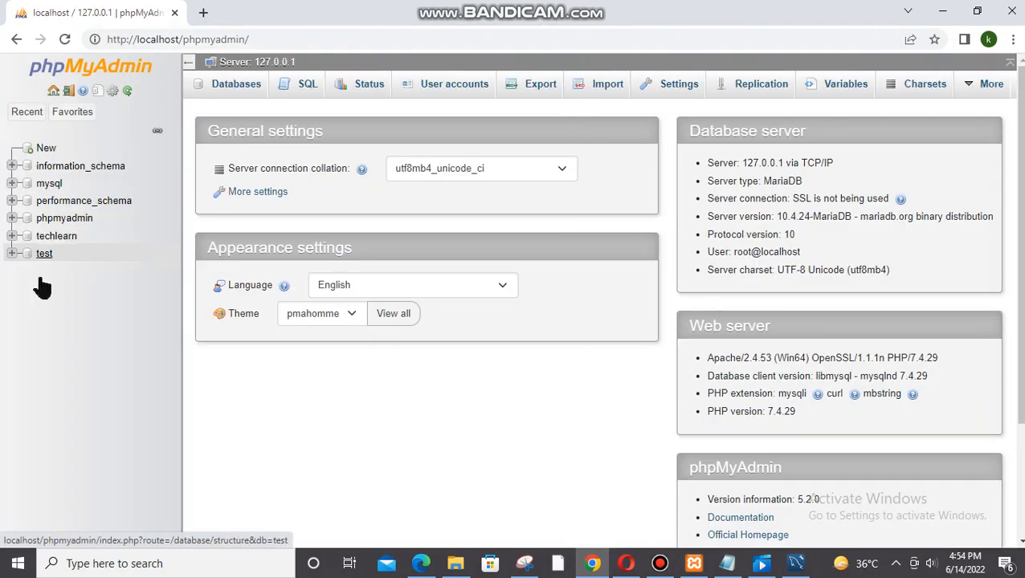
Step: Drop the techlearn database from its Operations page and confirm
right_click(41, 242)
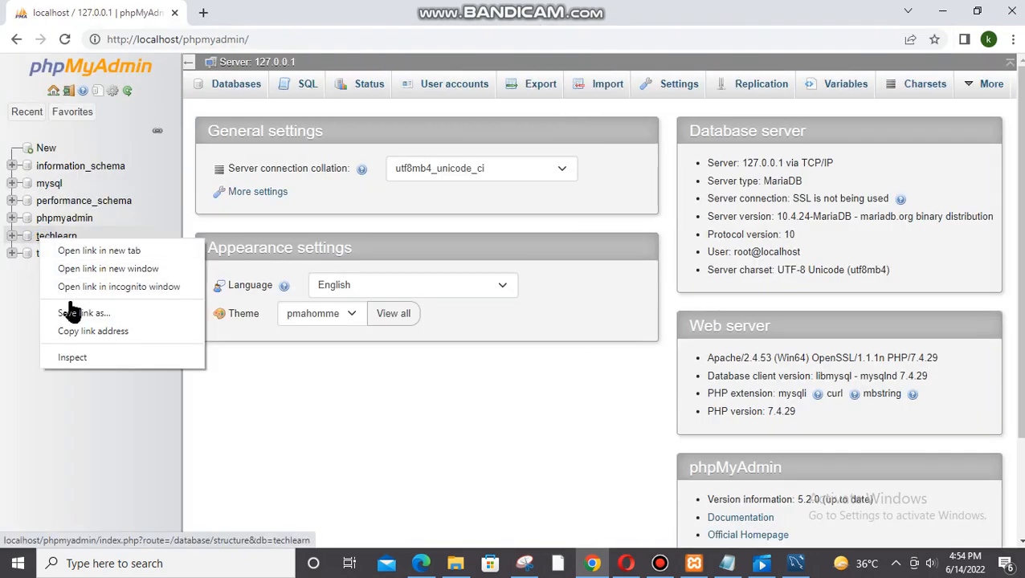
left_click(36, 241)
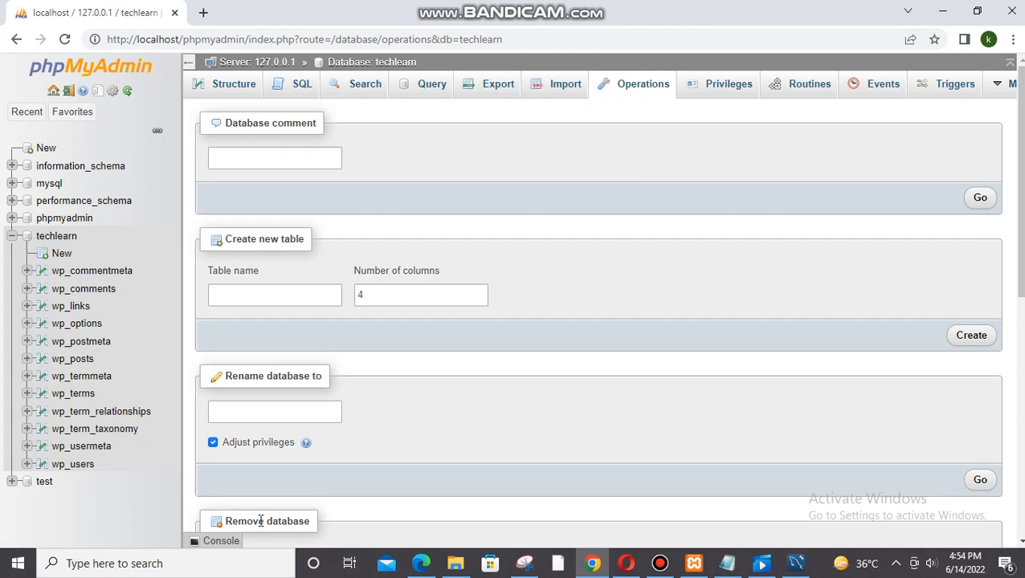
scroll(378, 378, "down", 3)
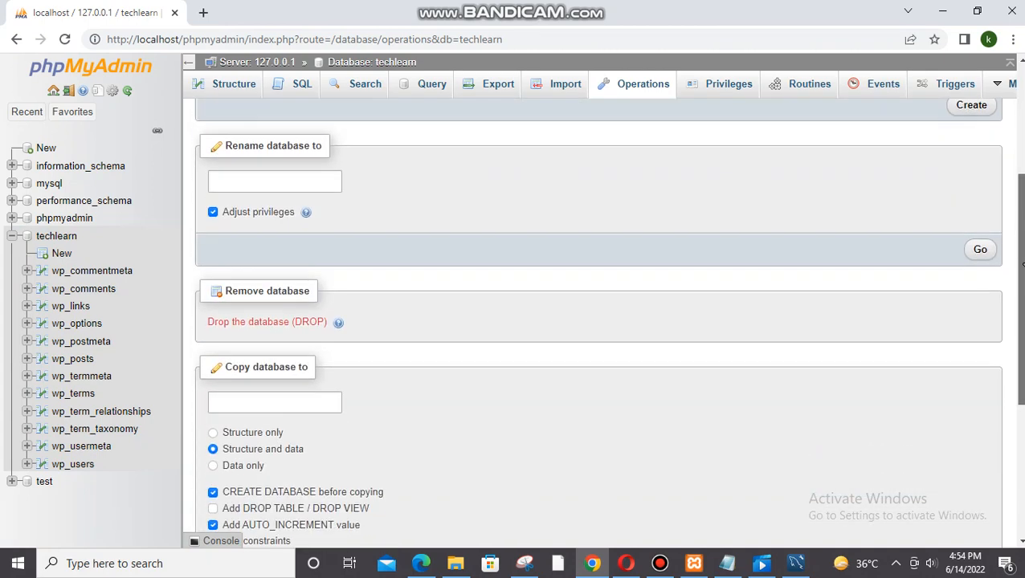
left_click(286, 323)
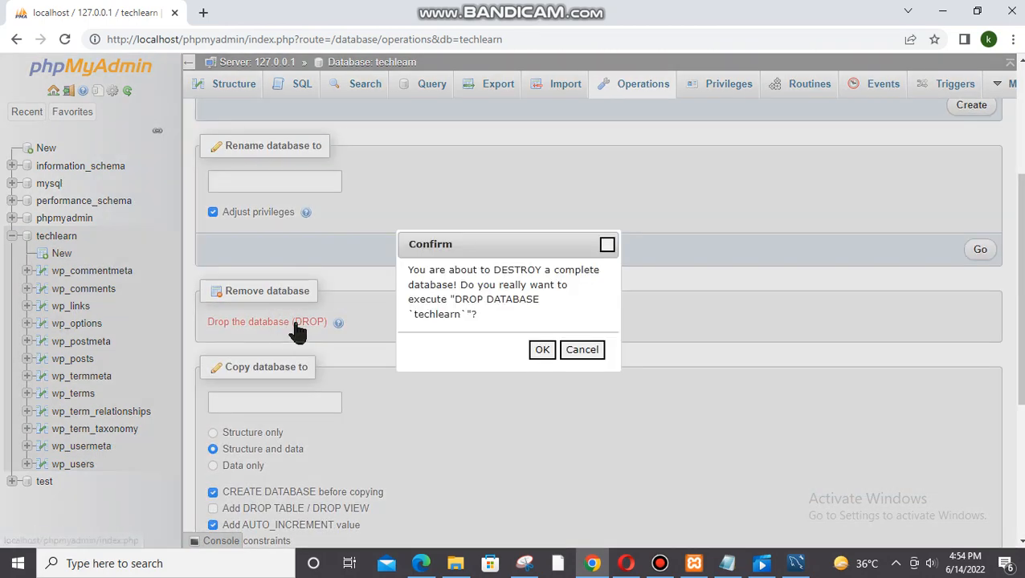
left_click(542, 351)
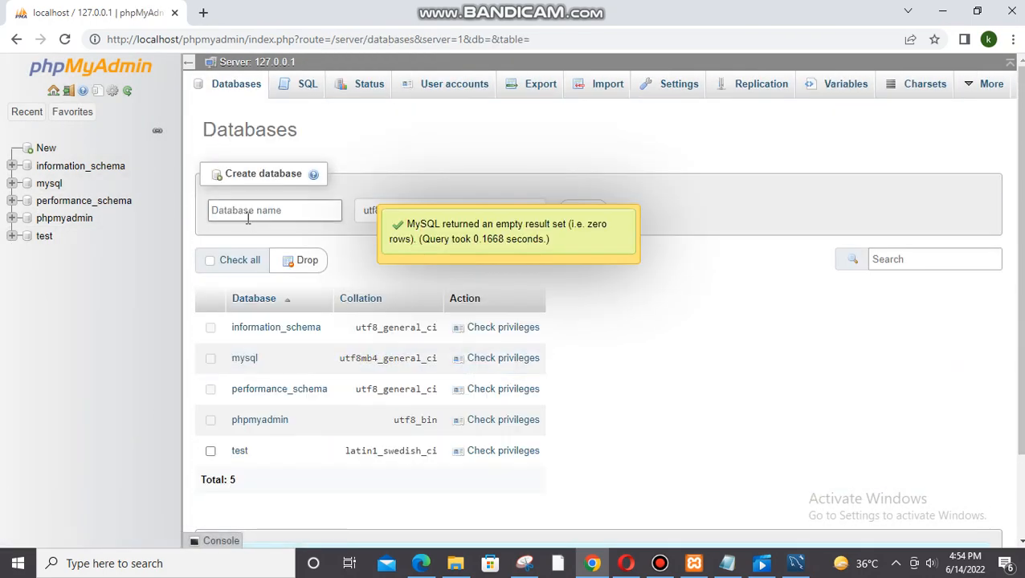
Step: Create a new techlearn database with latin1_swedish_ci collation
left_click(247, 217)
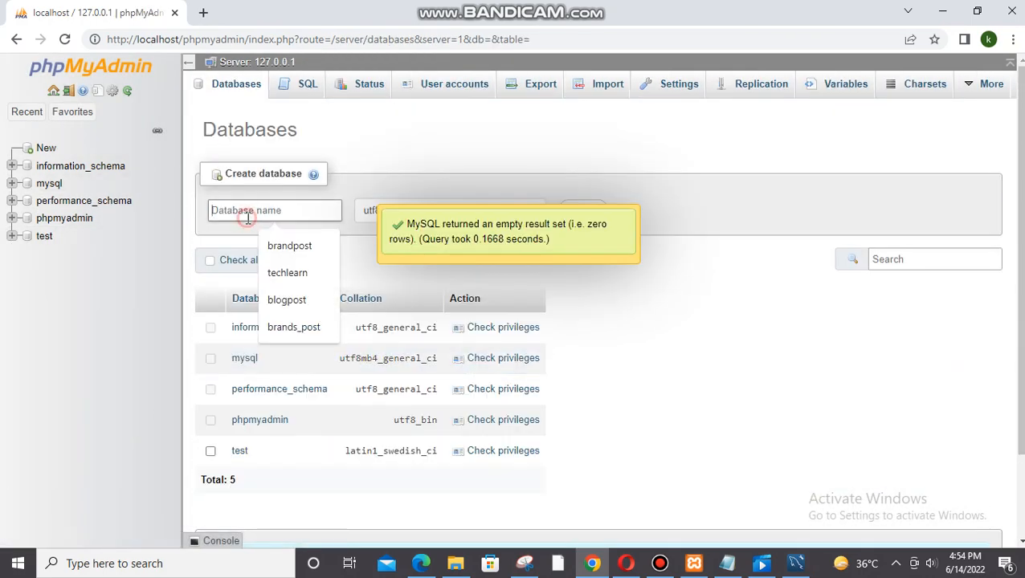
left_click(289, 274)
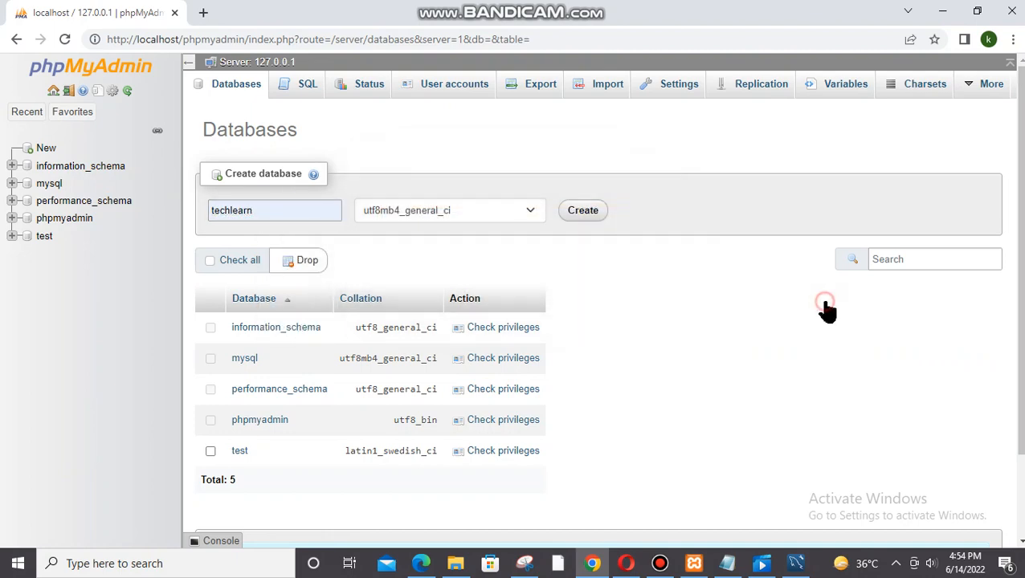
left_click(530, 212)
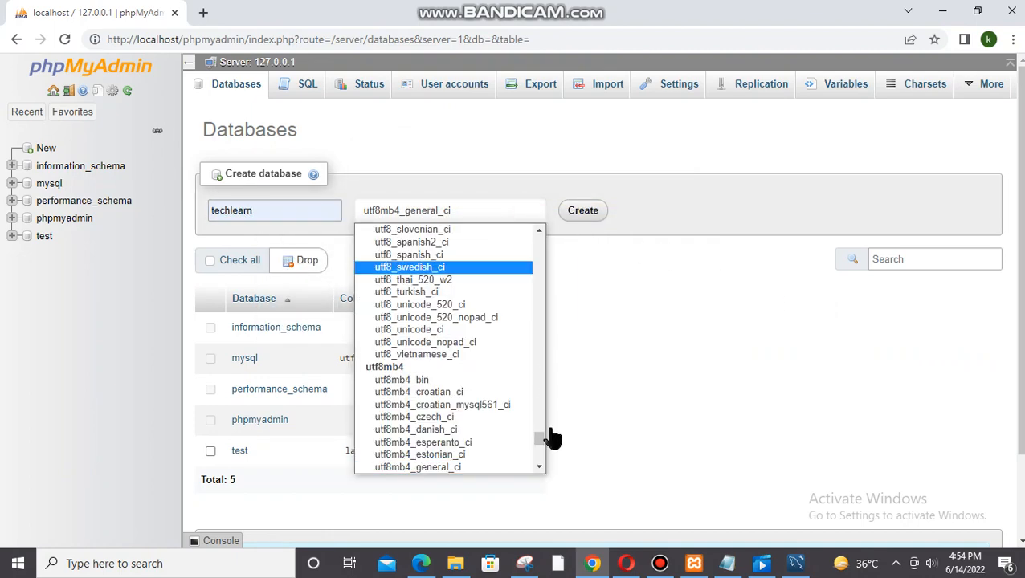
left_click_drag(543, 441, 539, 328)
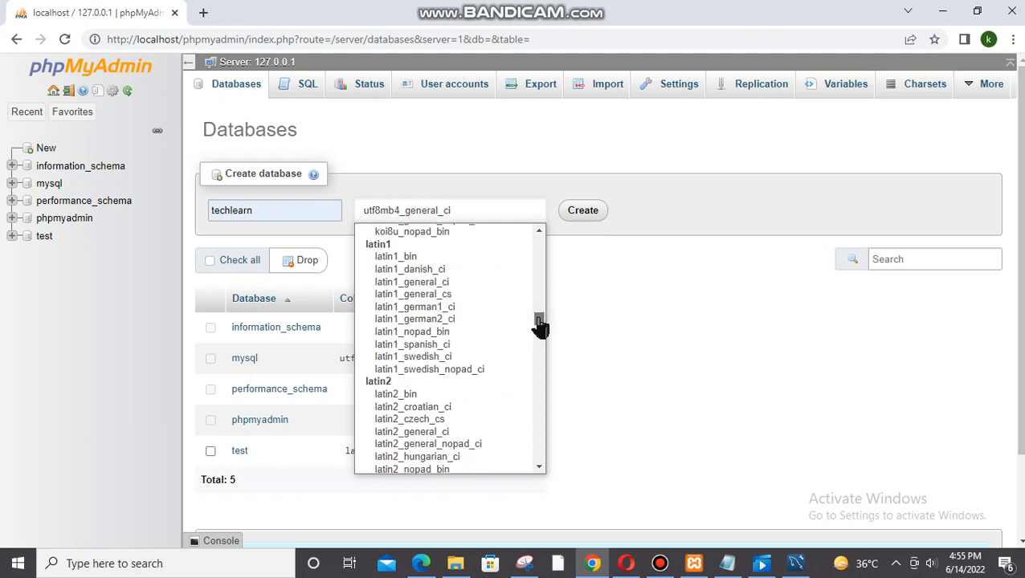
left_click(460, 356)
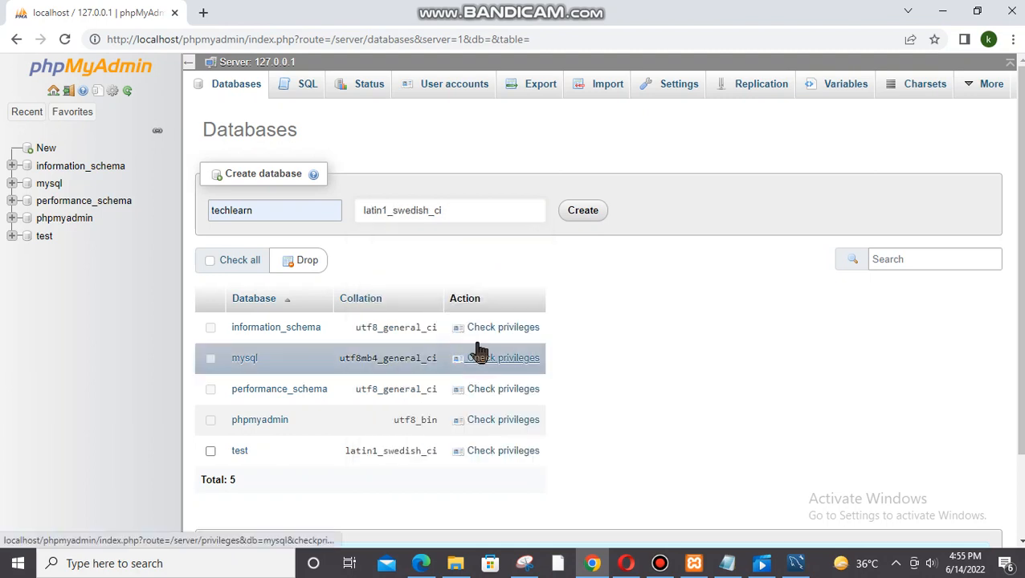
left_click(583, 211)
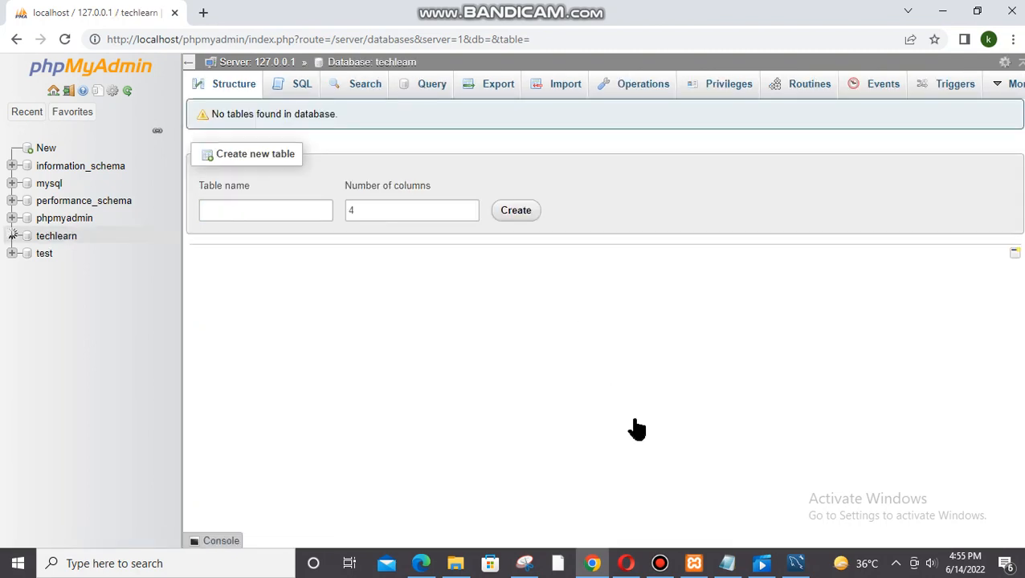
Step: Load localhost/techlearn in a new tab, open the wordpress folder, and continue in English (United States)
left_click(205, 16)
left_click(204, 37)
type("loca")
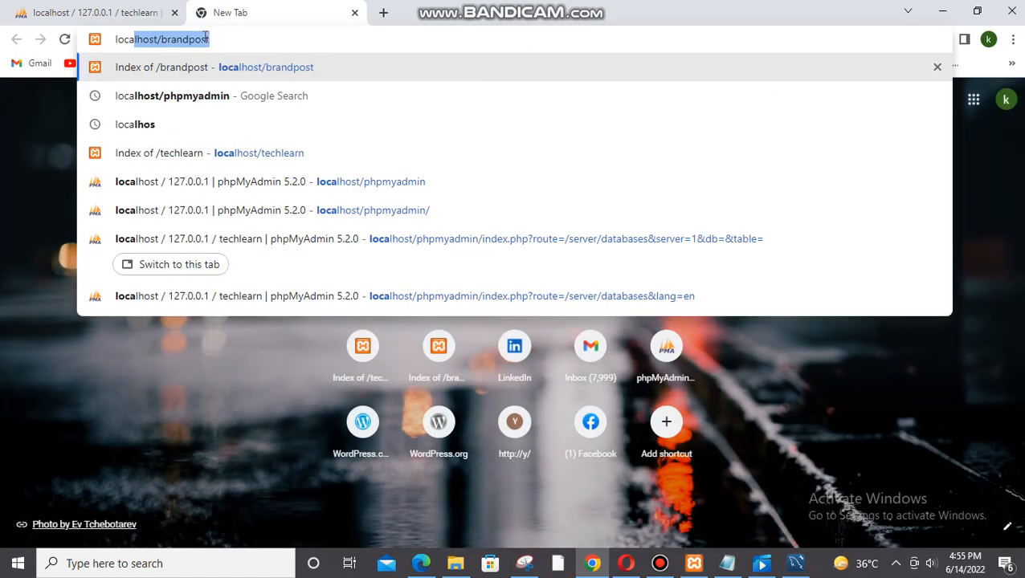
type("lhost")
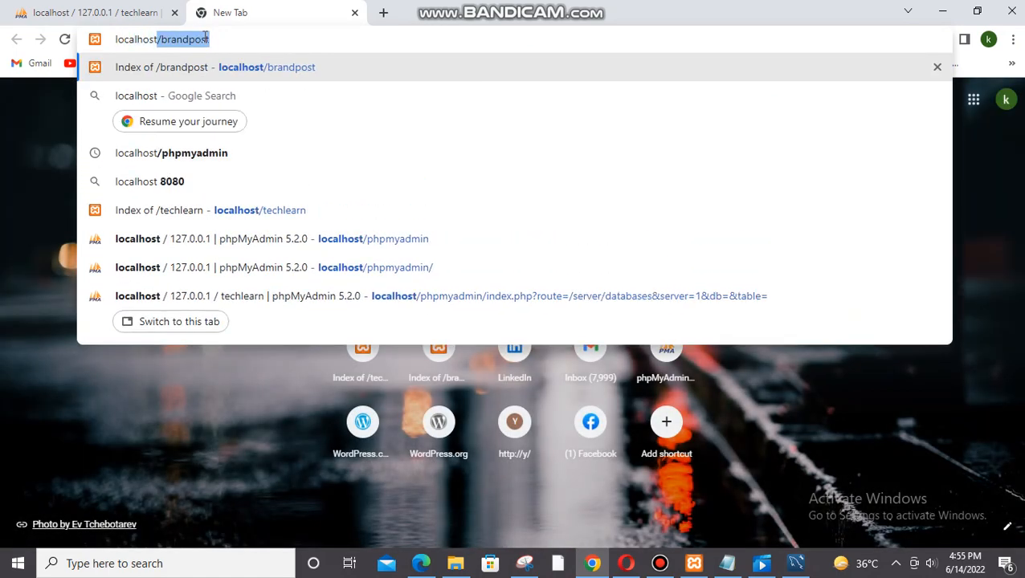
type("/tec")
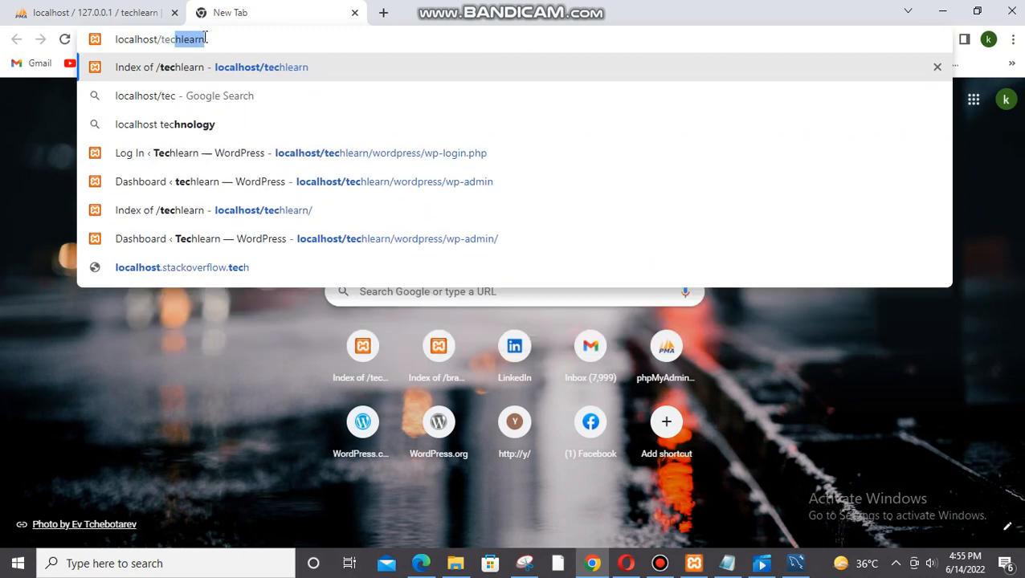
key("Return")
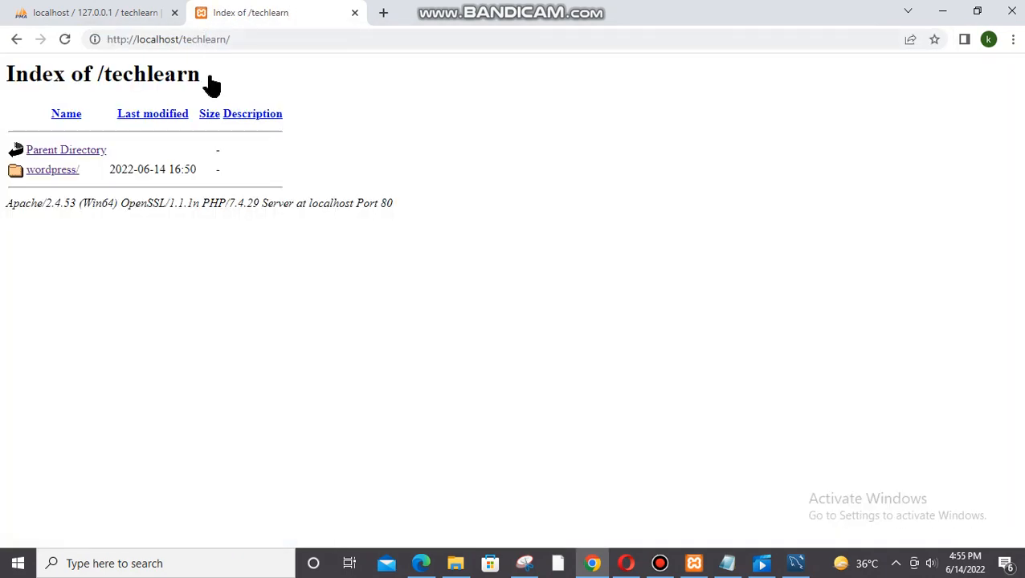
left_click(52, 172)
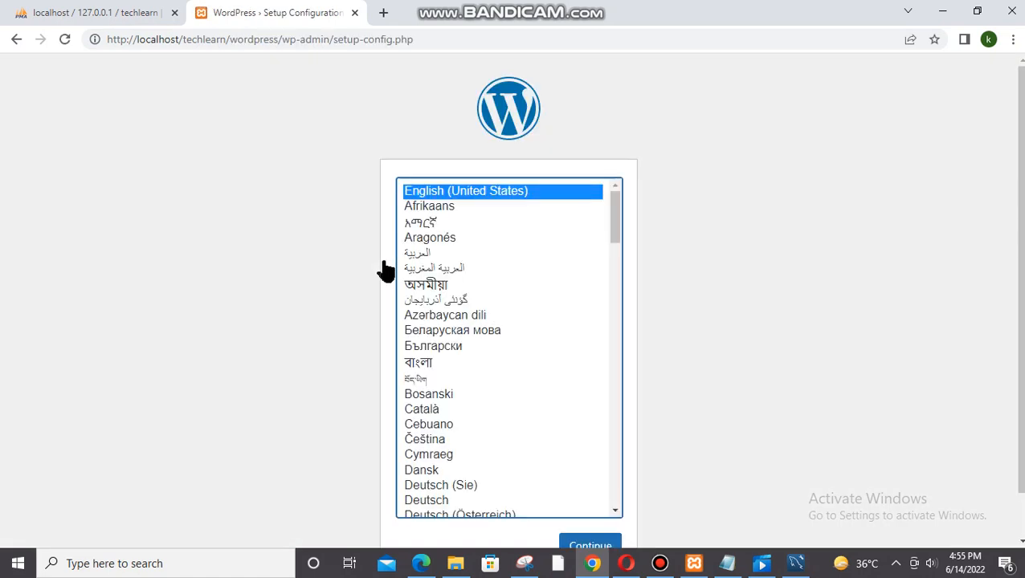
left_click(591, 544)
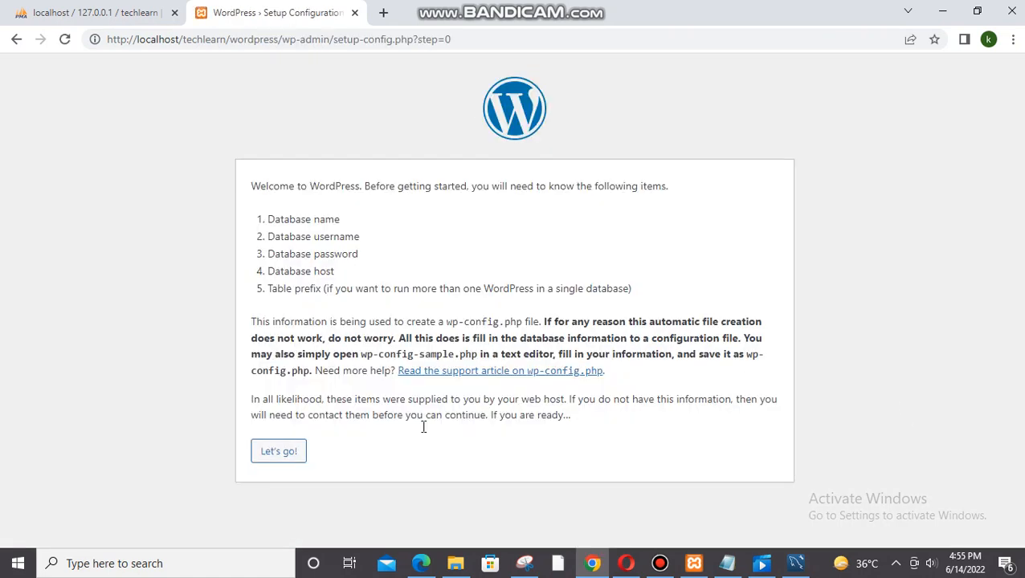
Step: Enter database name techlearn, username root and a blank password, submit, and run the installation
left_click(273, 454)
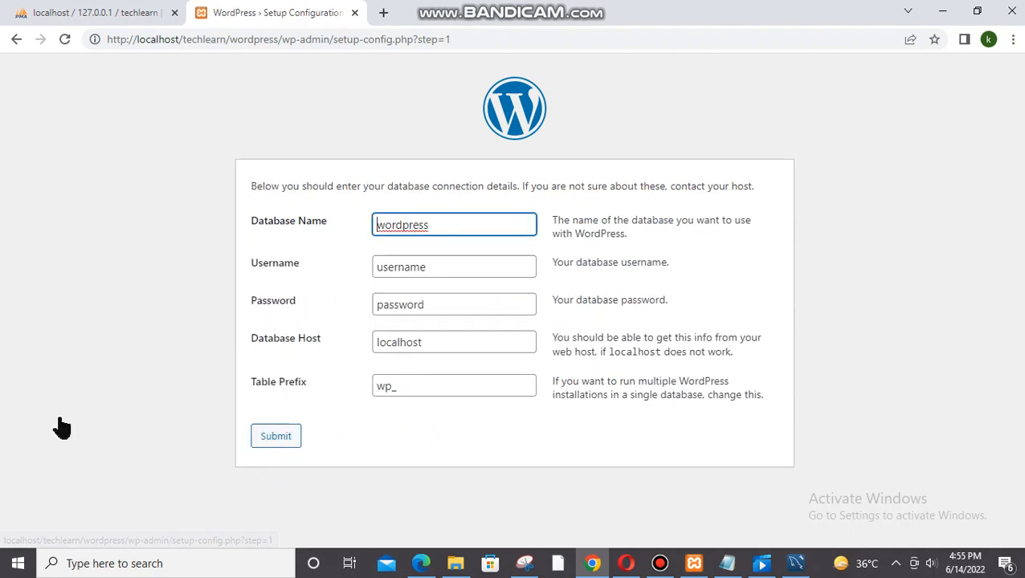
left_click(475, 215)
double_click(476, 219)
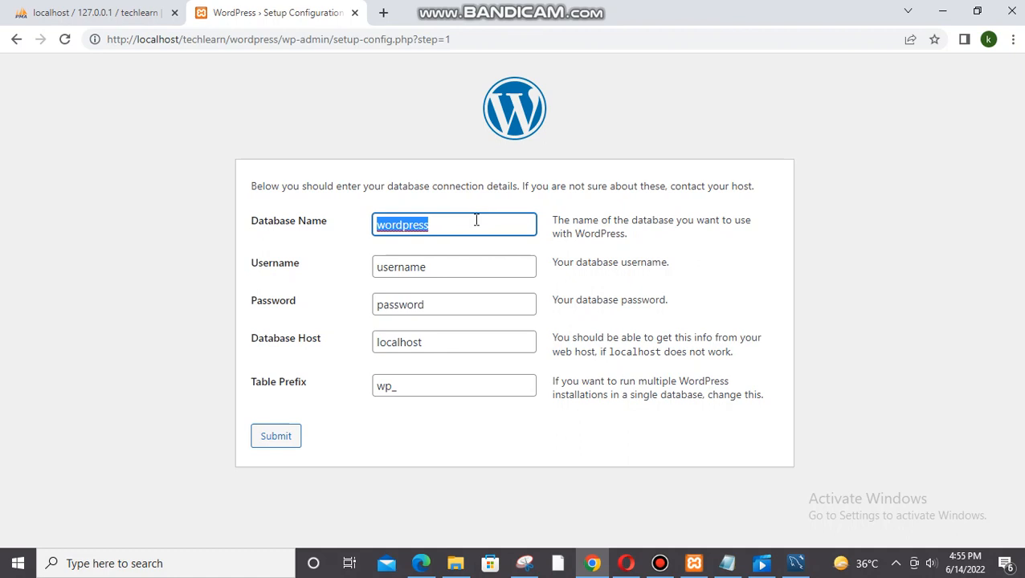
key("BackSpace")
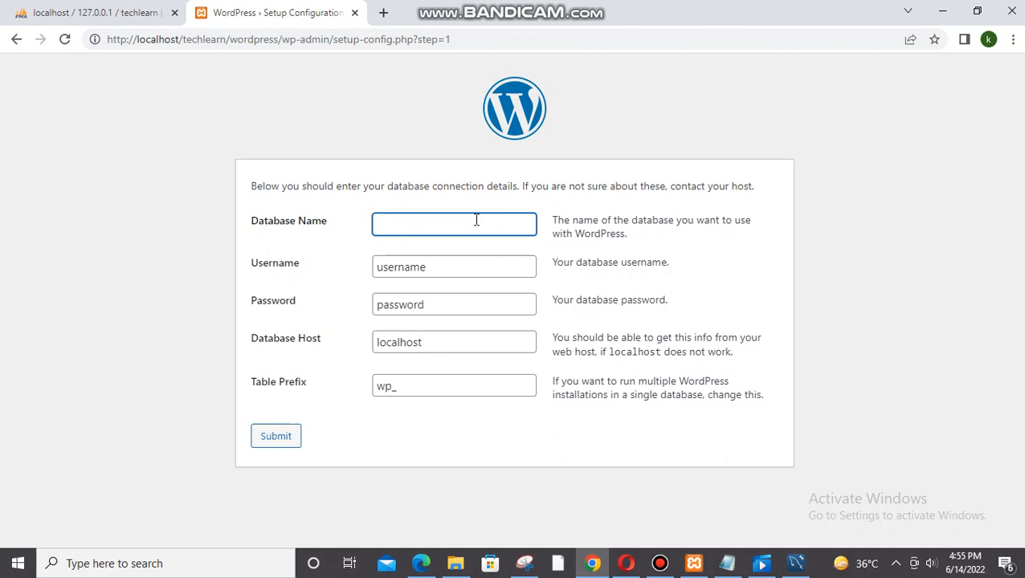
type("techl")
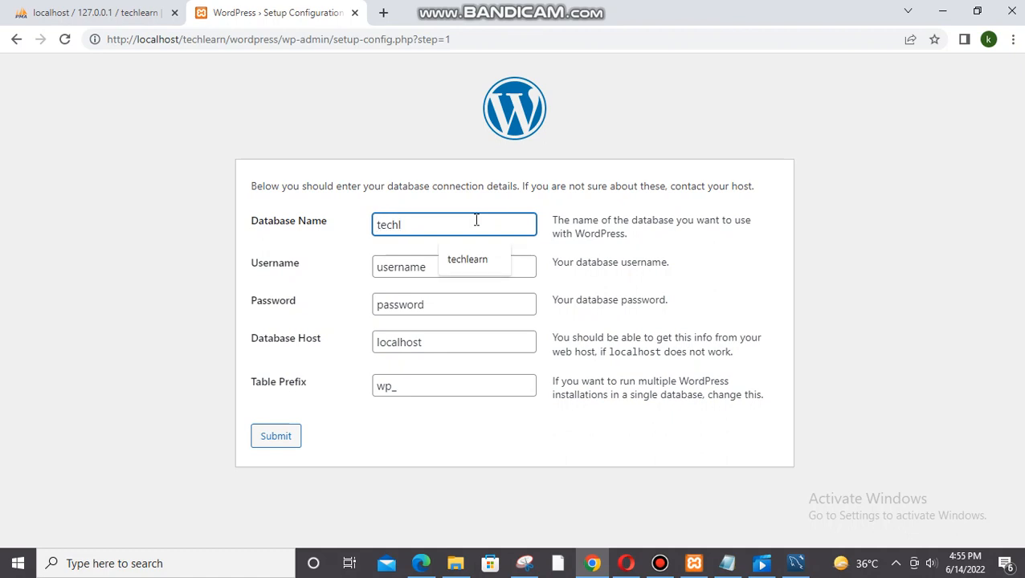
type("earn")
key("BackSpace")
type("n")
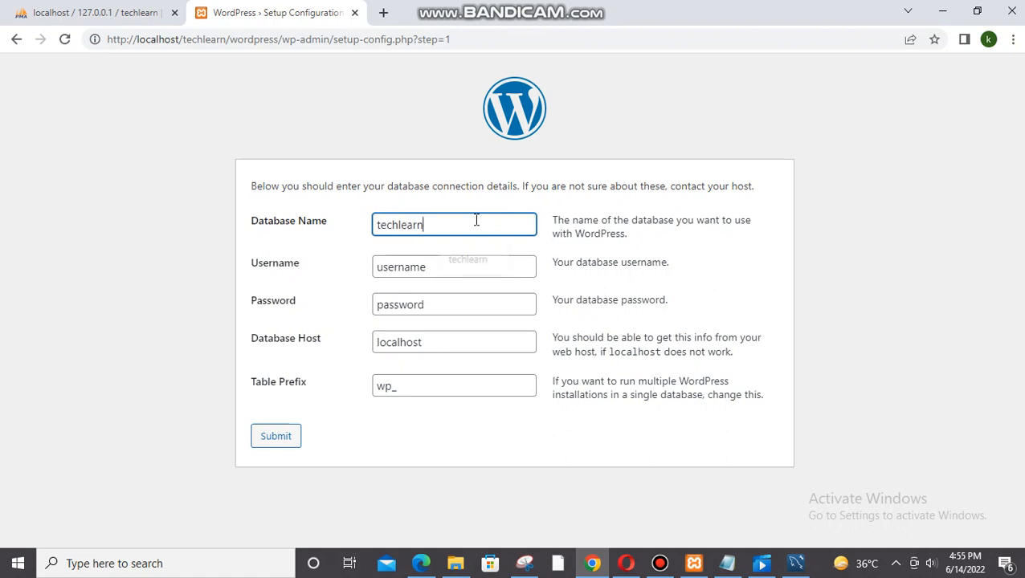
left_click(469, 266)
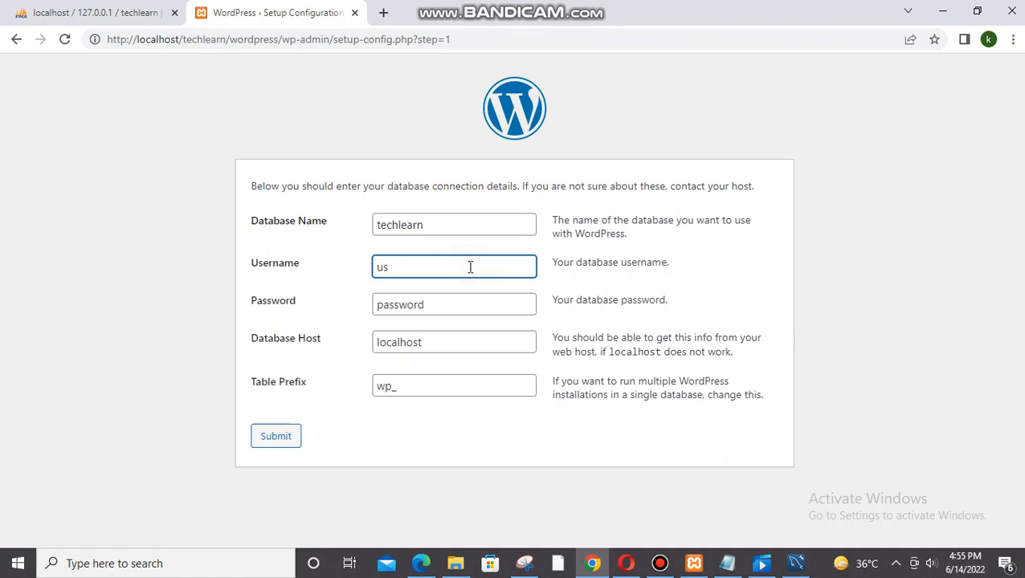
type("root")
left_click(461, 313)
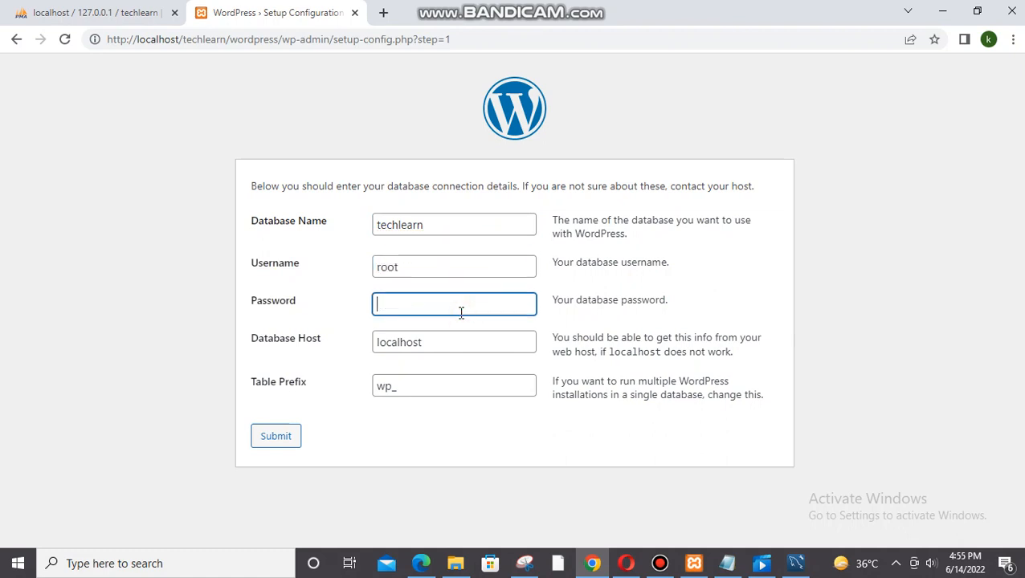
left_click(291, 436)
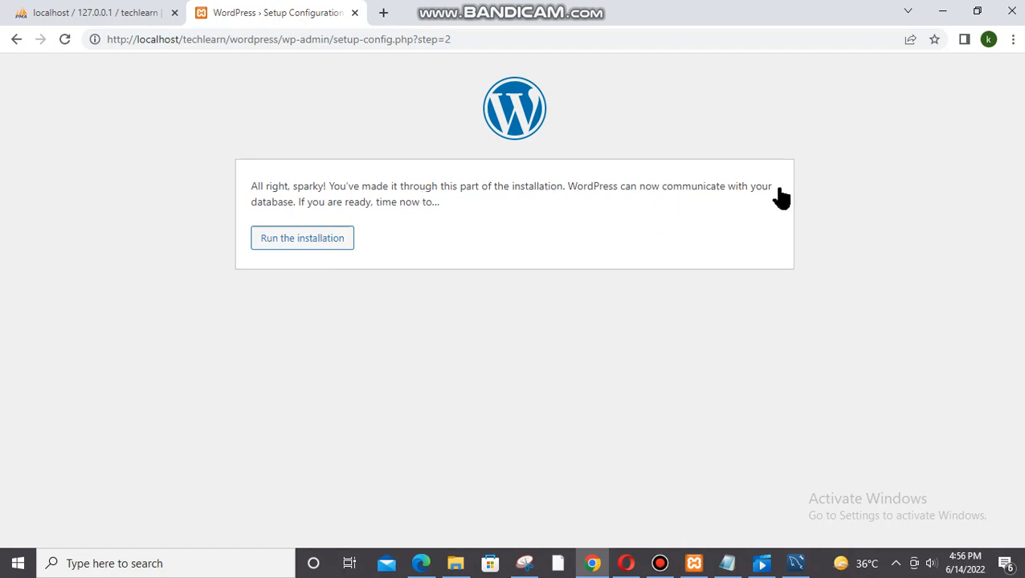
left_click(324, 234)
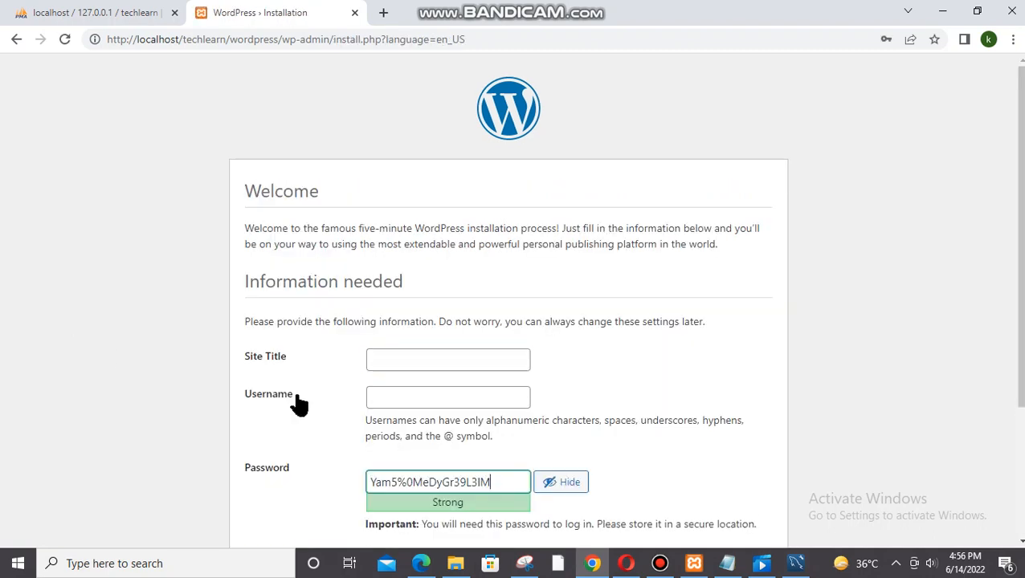
Step: Set the site title to Techlearn
left_click(431, 354)
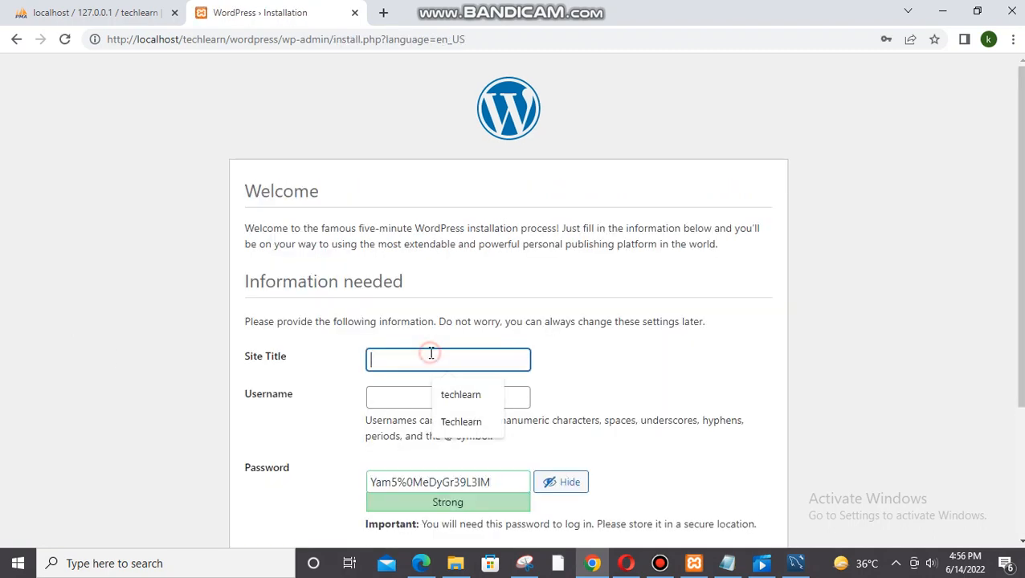
left_click(455, 392)
left_click(376, 359)
key("BackSpace")
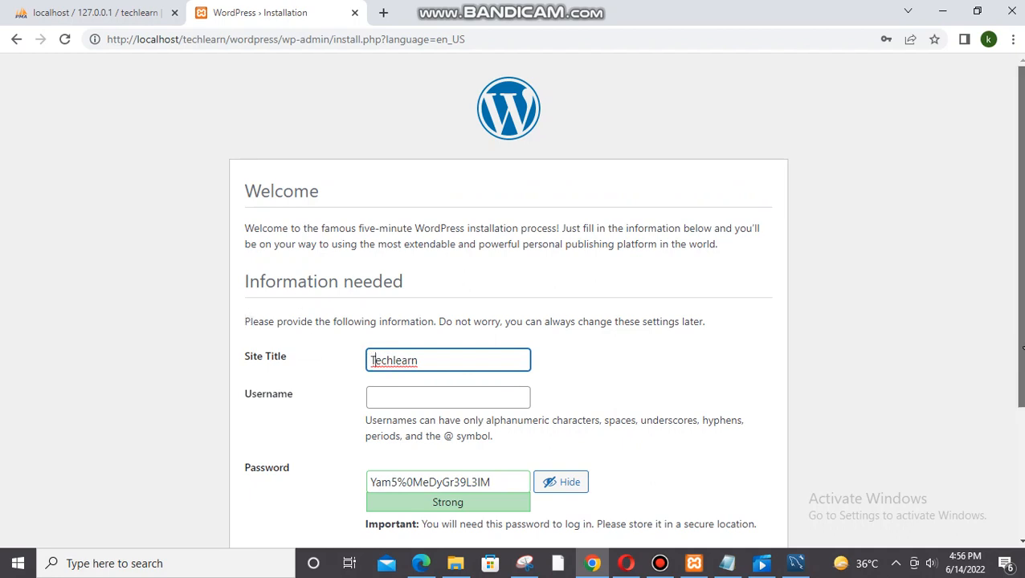
scroll(558, 307, "down", 2)
Step: Enter username admin and replace the generated password with a short custom password
left_click(515, 249)
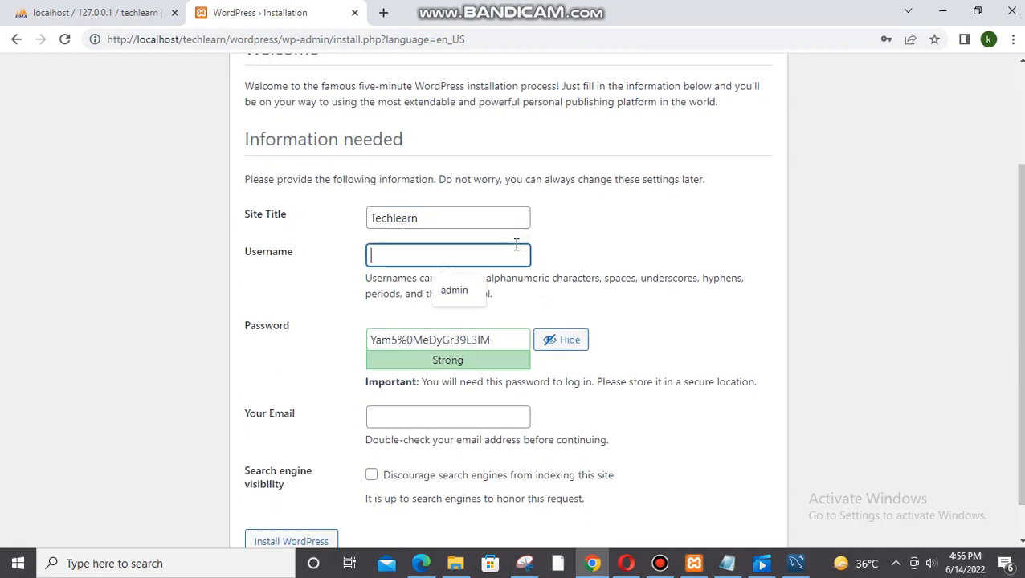
left_click(475, 301)
left_click(504, 338)
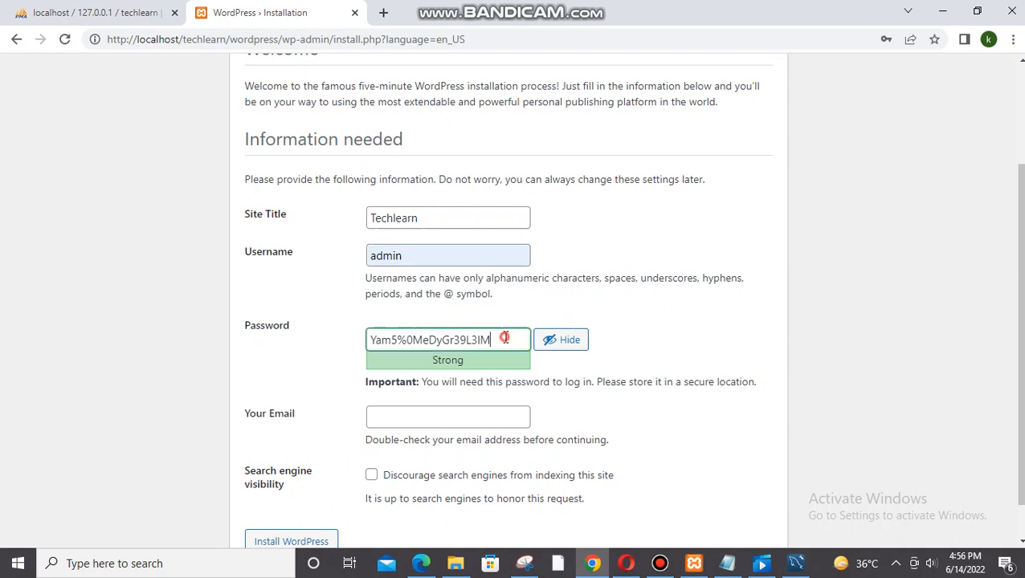
key("ctrl+a")
key("BackSpace")
type("a")
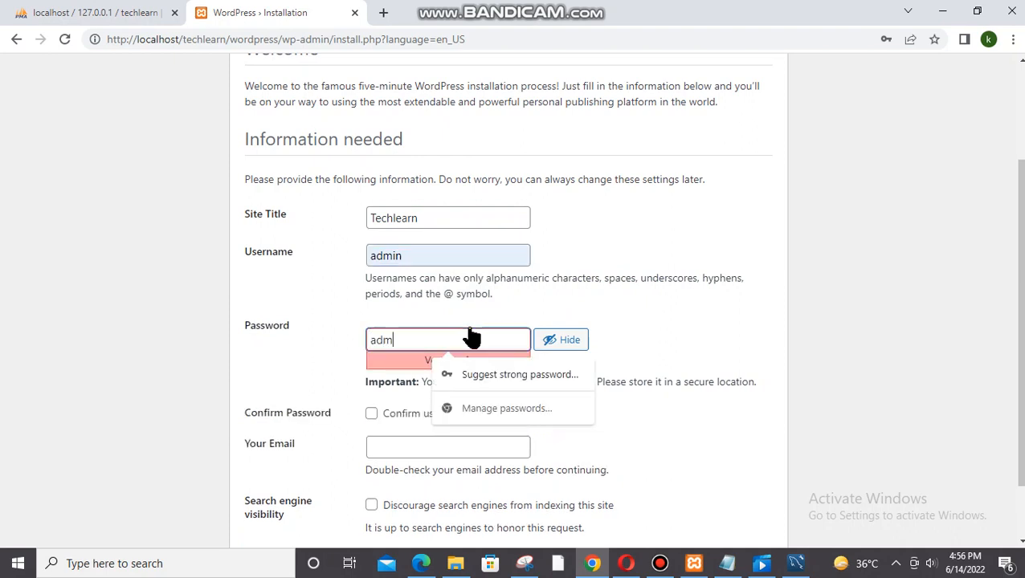
type("dmin")
left_click(723, 334)
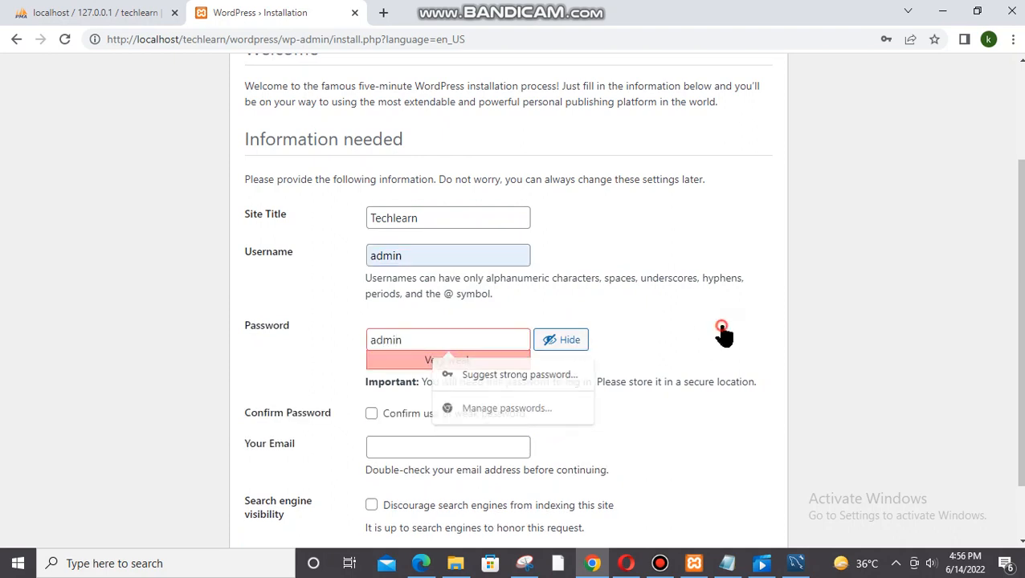
left_click(569, 340)
Step: Confirm use of the weak password and fill in the administrator's e-mail address
left_click_drag(1018, 321, 1021, 387)
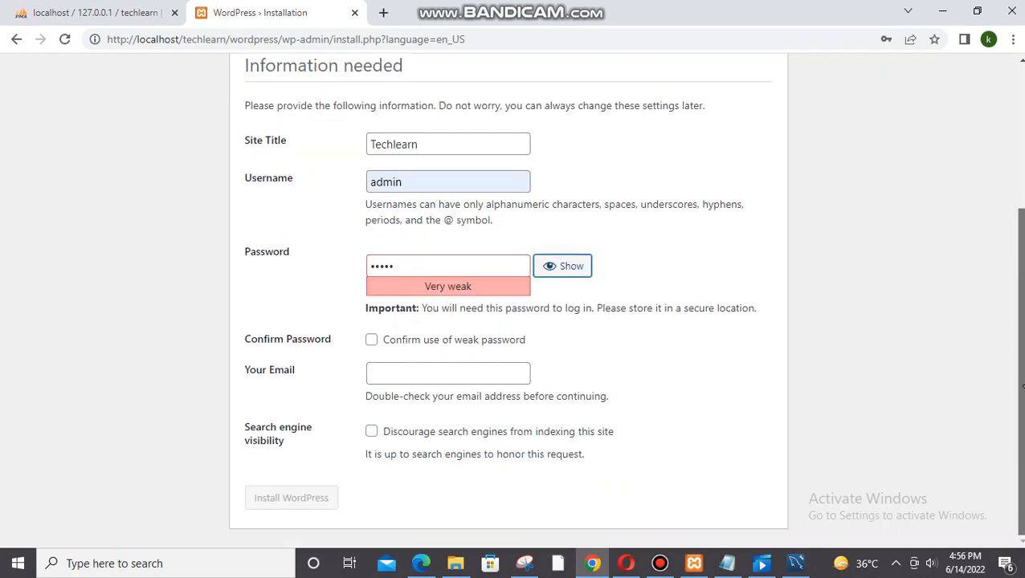
scroll(446, 308, "up", 1)
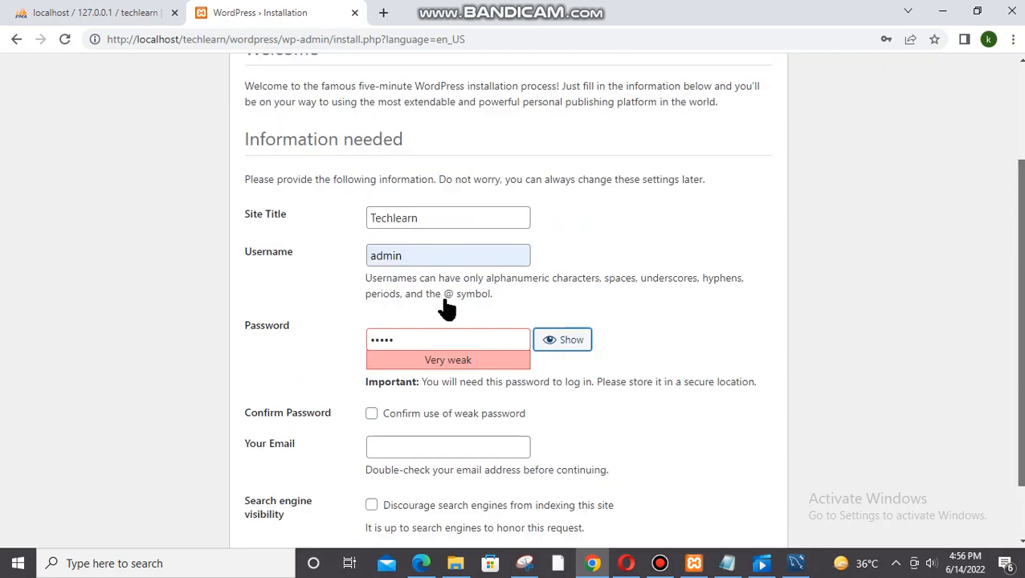
left_click(371, 415)
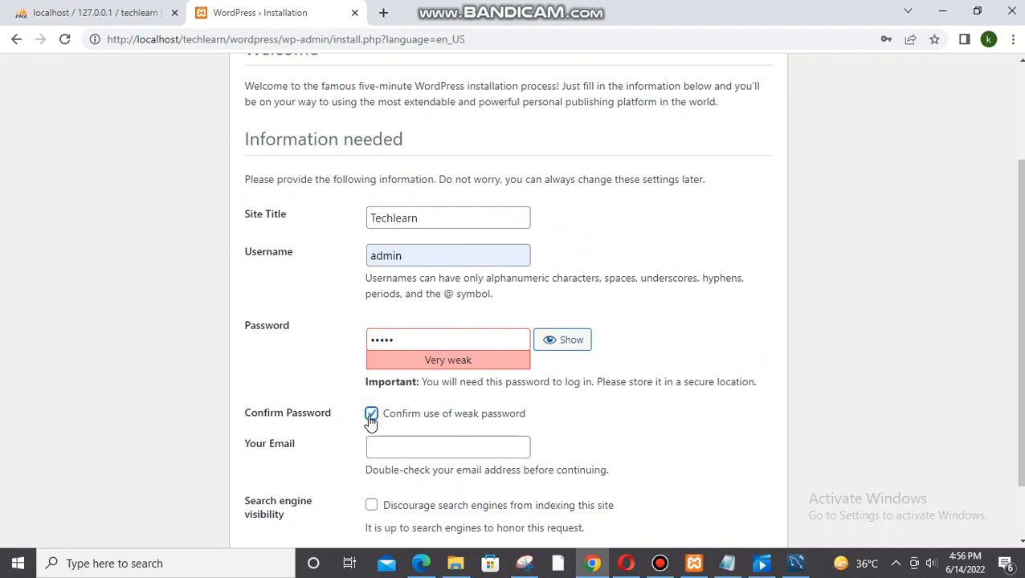
scroll(482, 438, "down", 1)
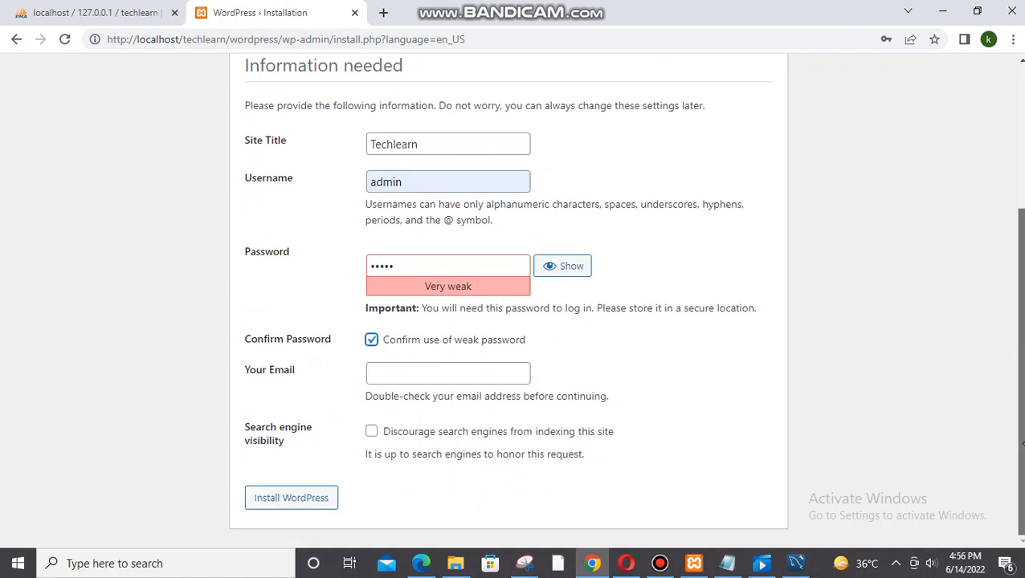
left_click(445, 374)
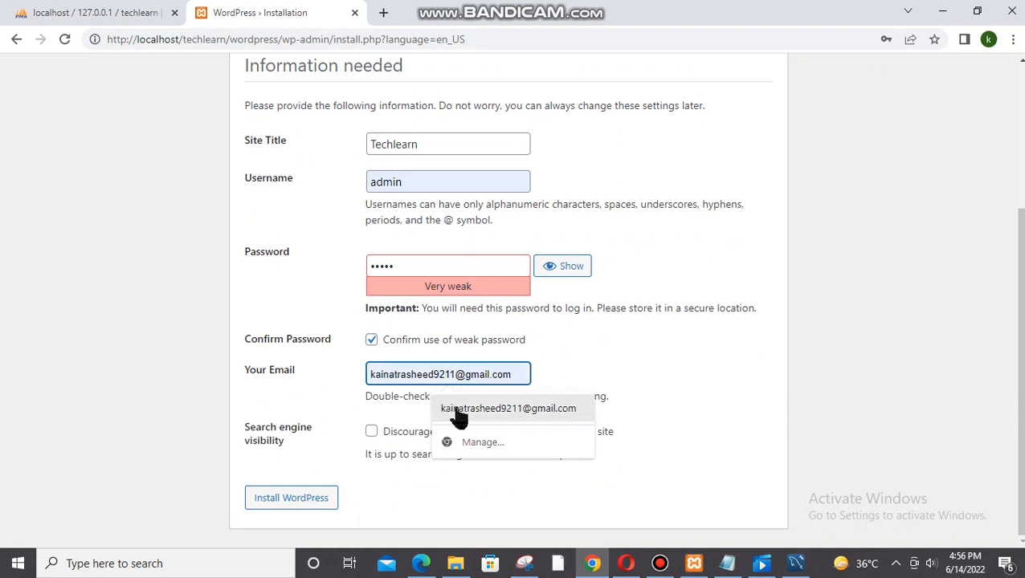
left_click(458, 409)
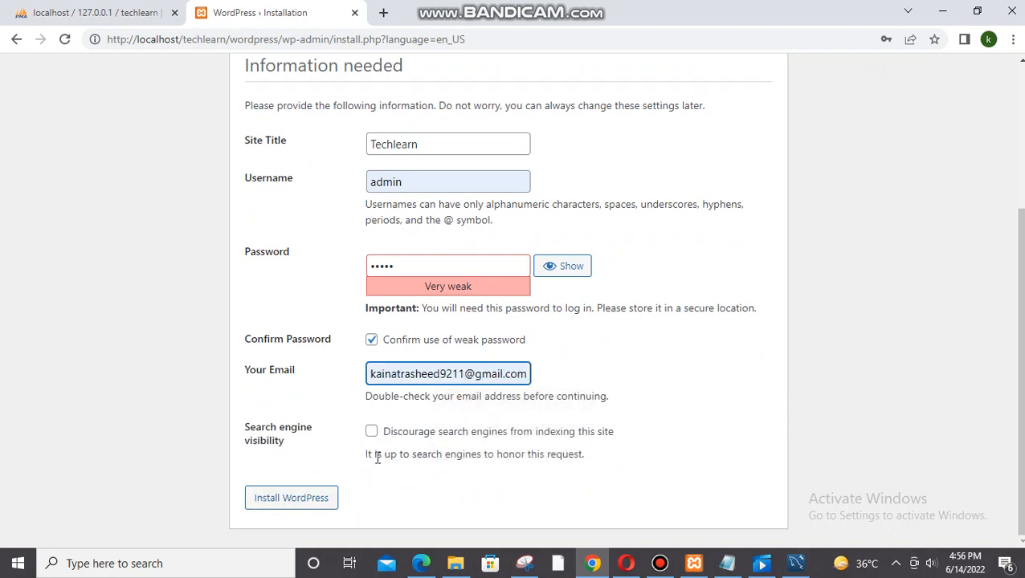
Step: Install WordPress, dismiss Chrome's password warning, and go to the Log In page
left_click(294, 497)
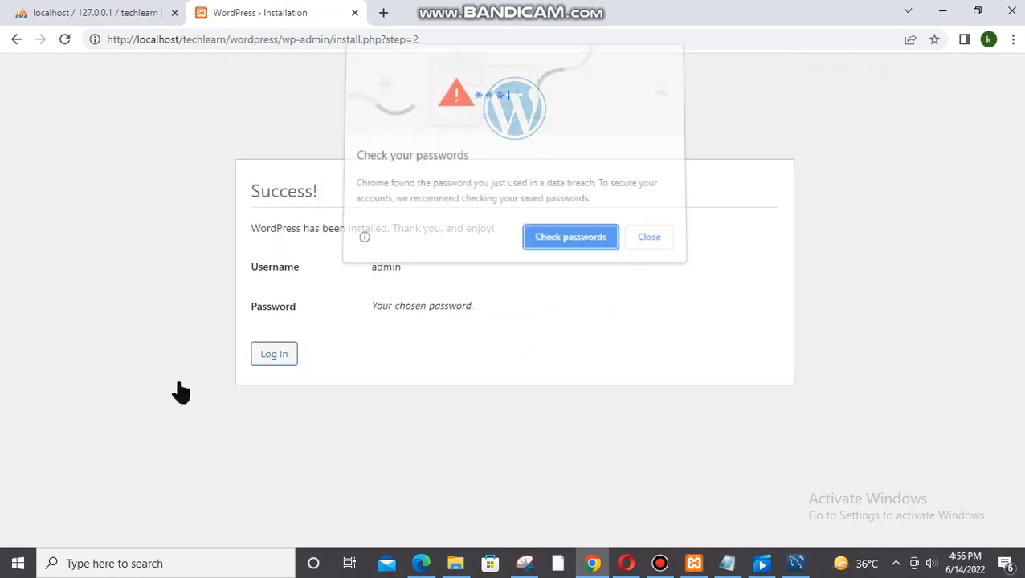
left_click(654, 241)
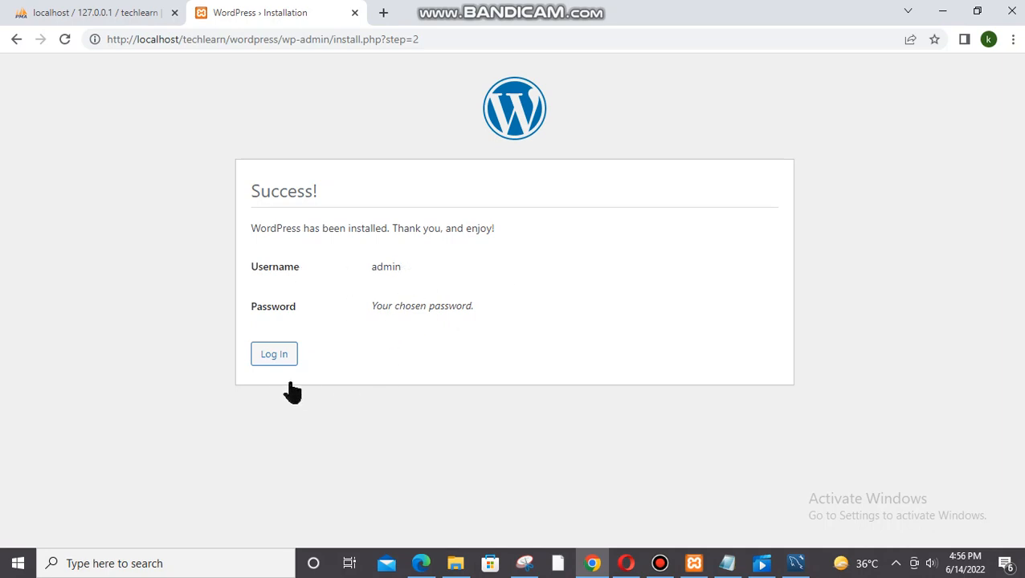
left_click(274, 359)
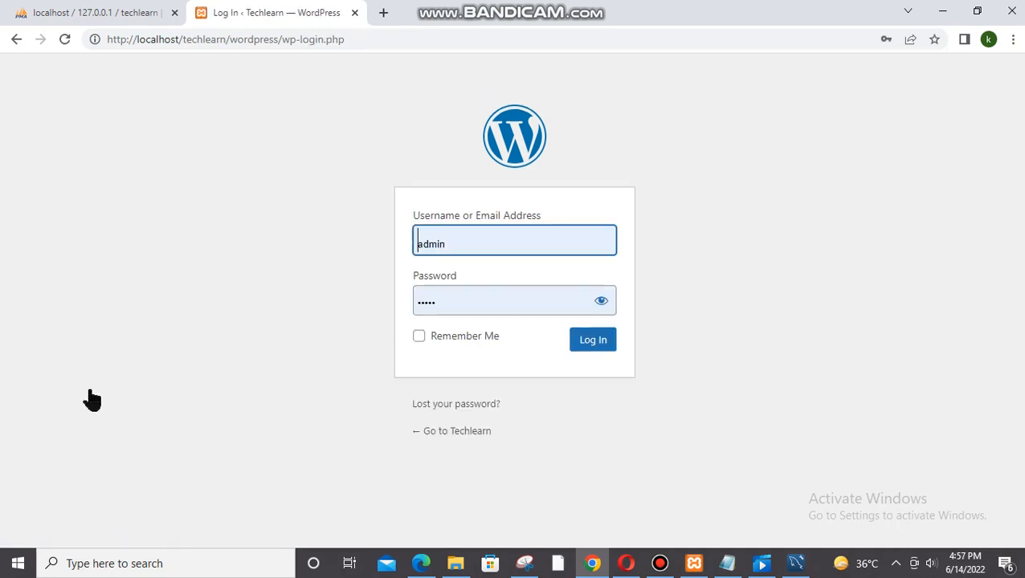
Step: Log in as admin with Remember Me checked, then close Chrome's password breach warning
left_click(421, 338)
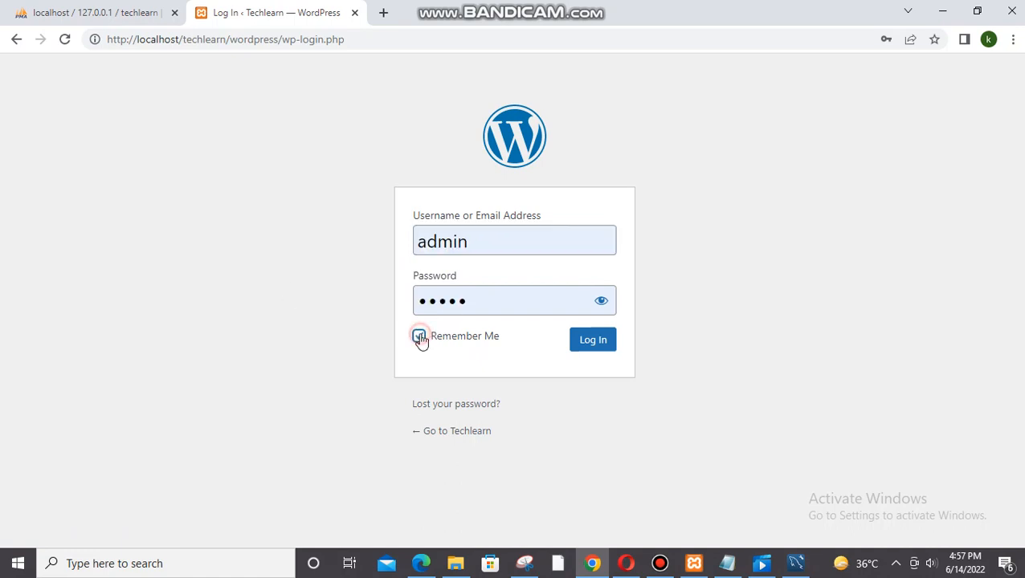
left_click(573, 347)
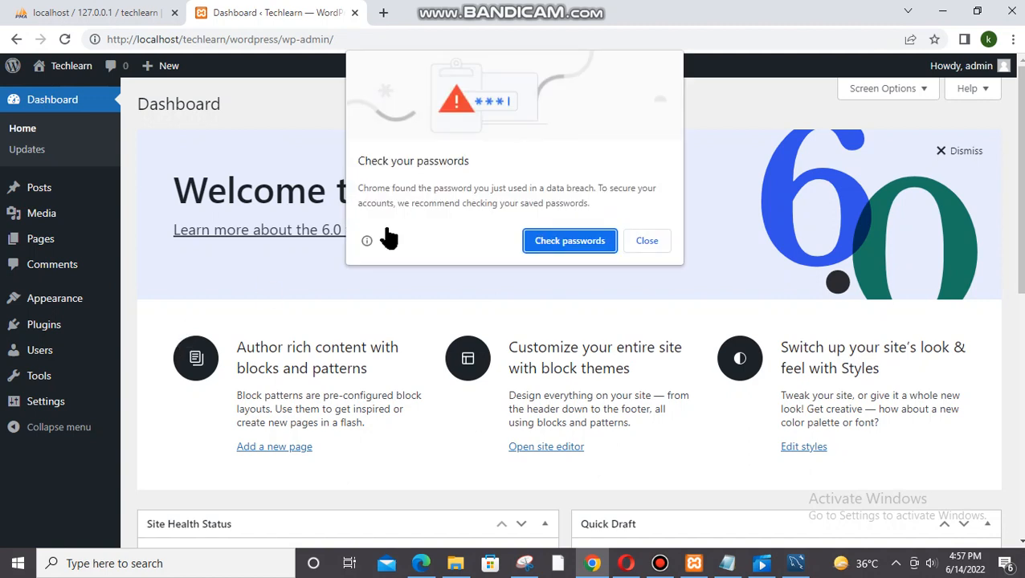
left_click(647, 243)
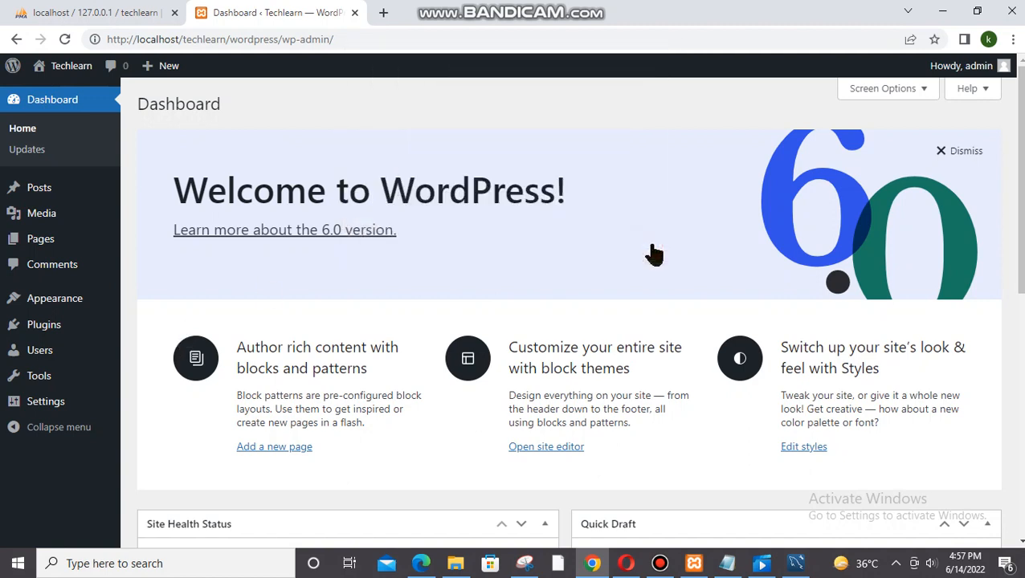
Step: In a new tab, load localhost/techlearn to show the Index of /techlearn listing
left_click(382, 14)
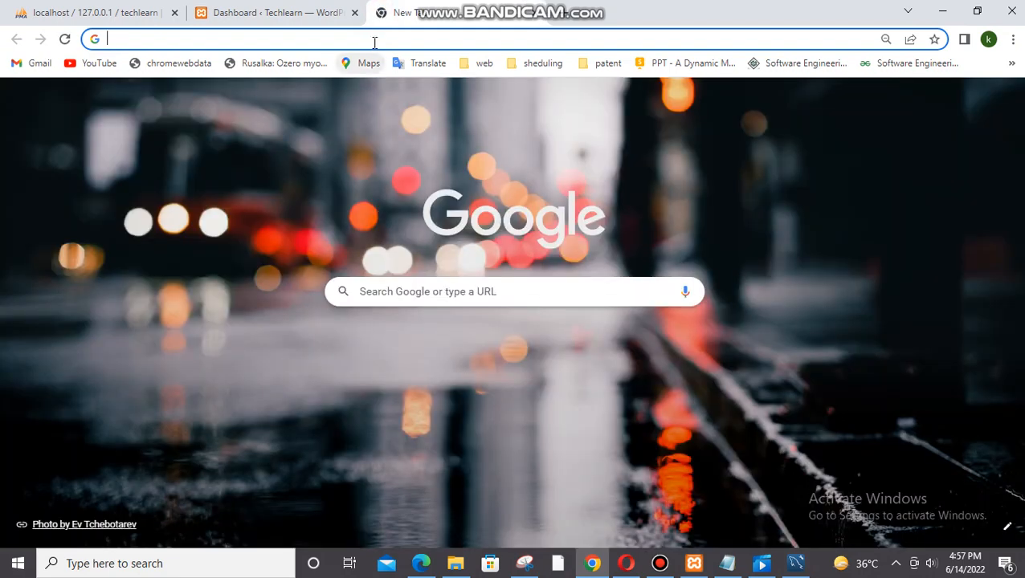
left_click(374, 41)
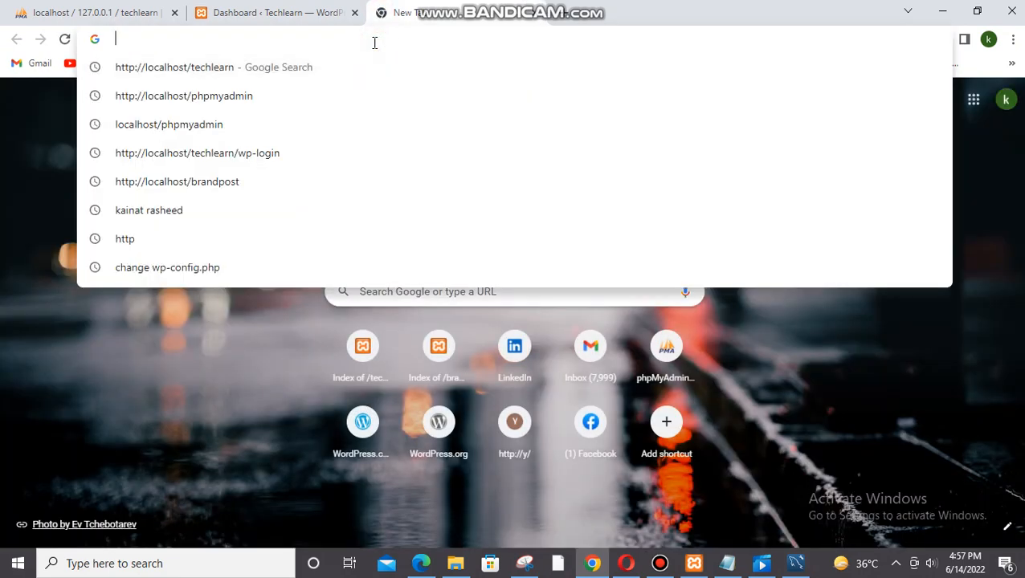
type("k")
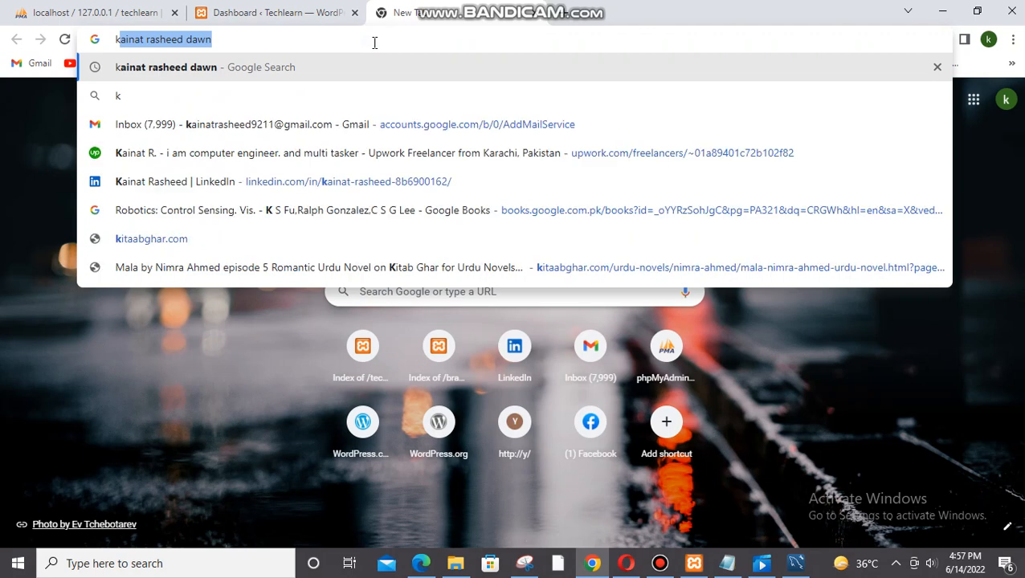
key("BackSpace")
type("lo")
key("BackSpace")
key("BackSpace")
key("BackSpace")
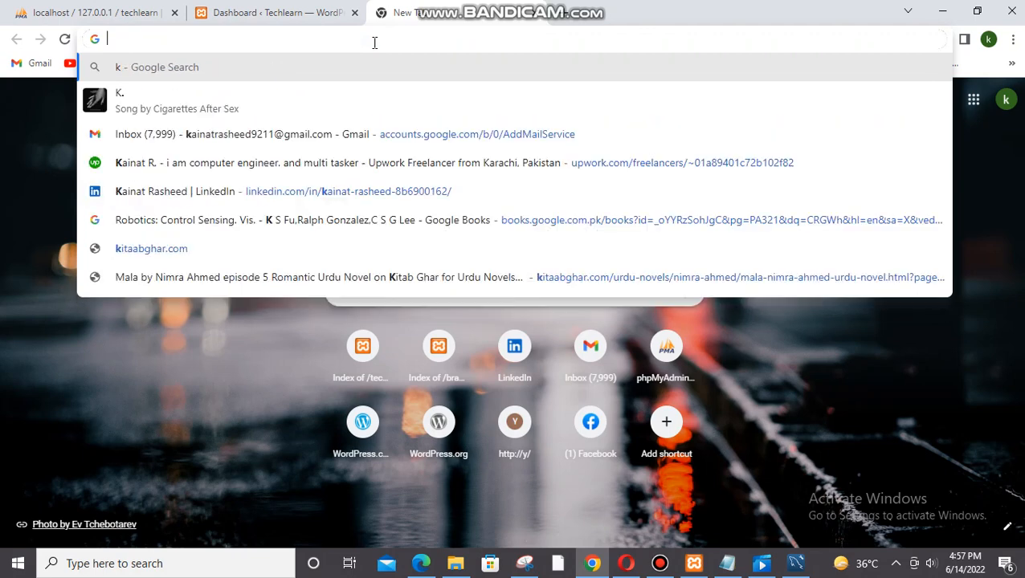
type("lo")
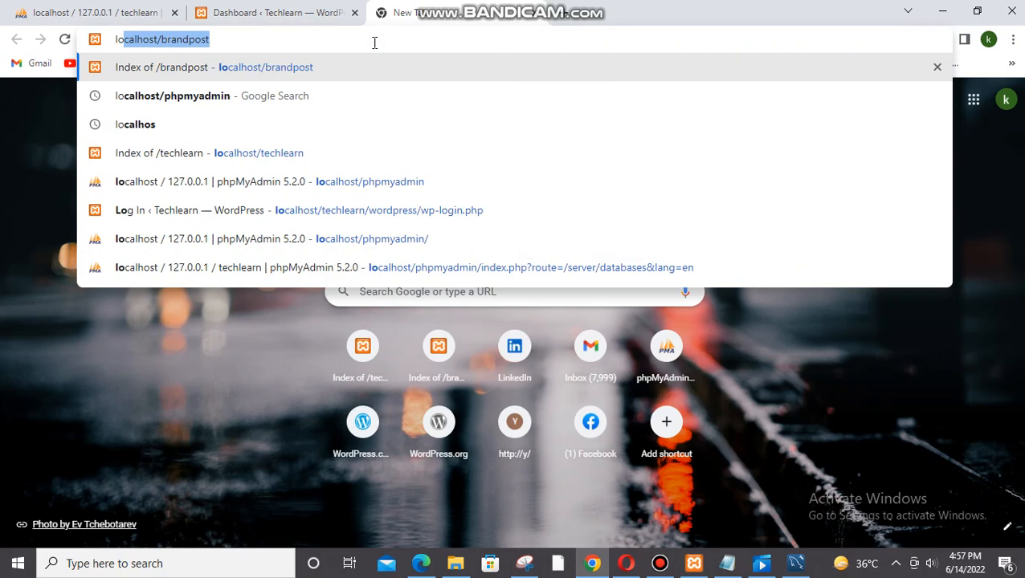
type("cal")
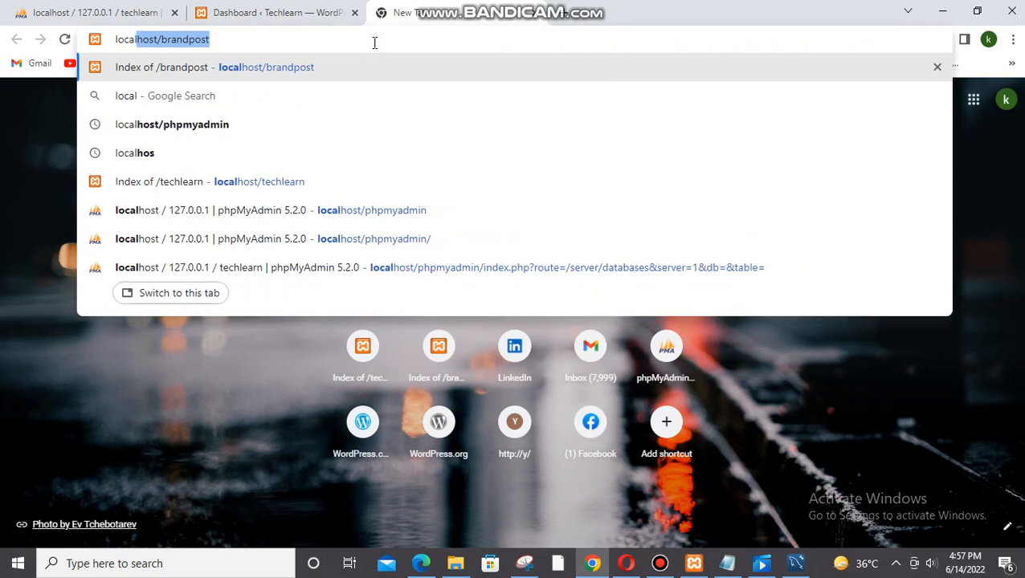
type("host")
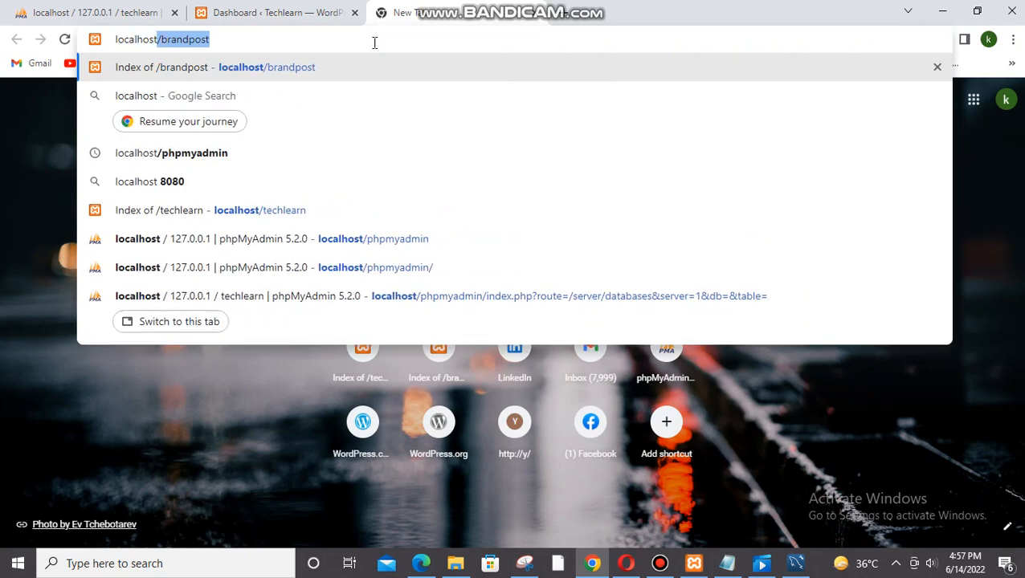
type("/te")
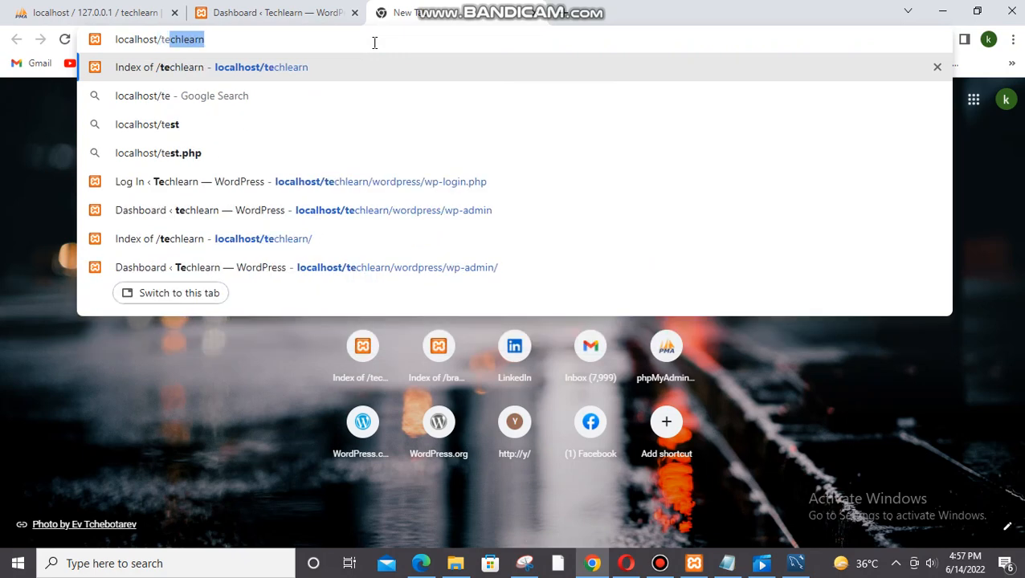
type("a")
key("BackSpace")
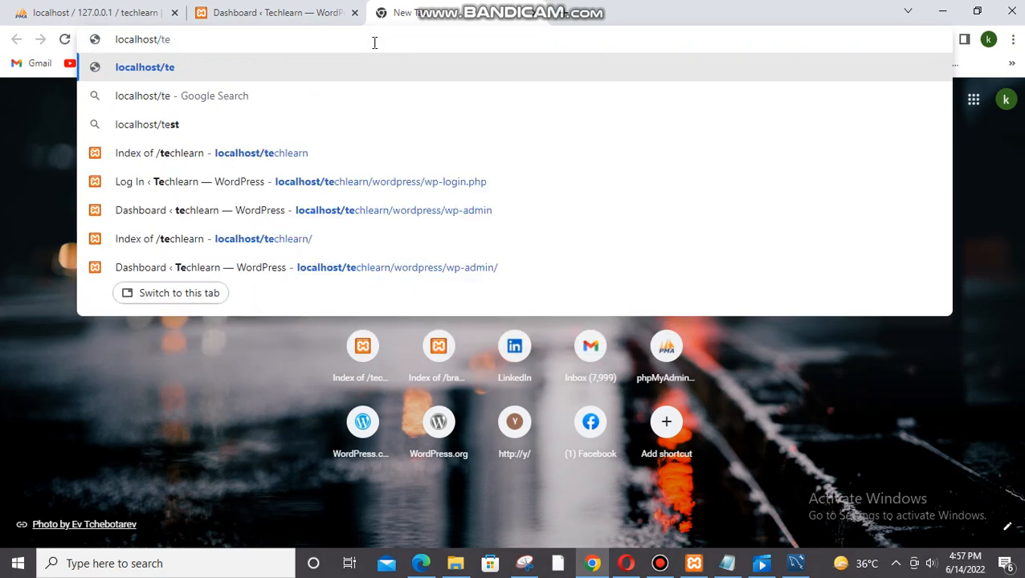
type("c")
type("h")
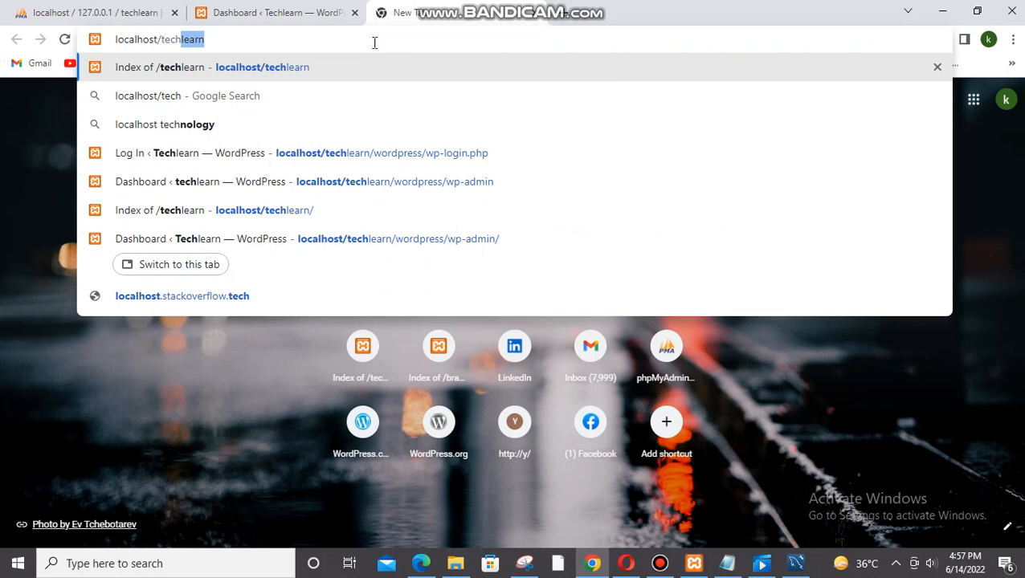
type("learn")
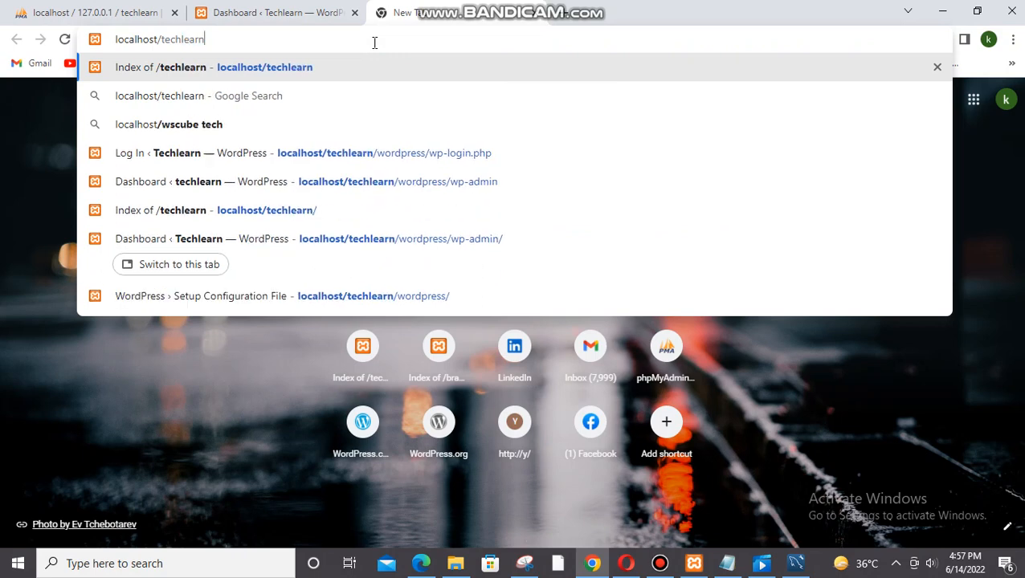
key("Return")
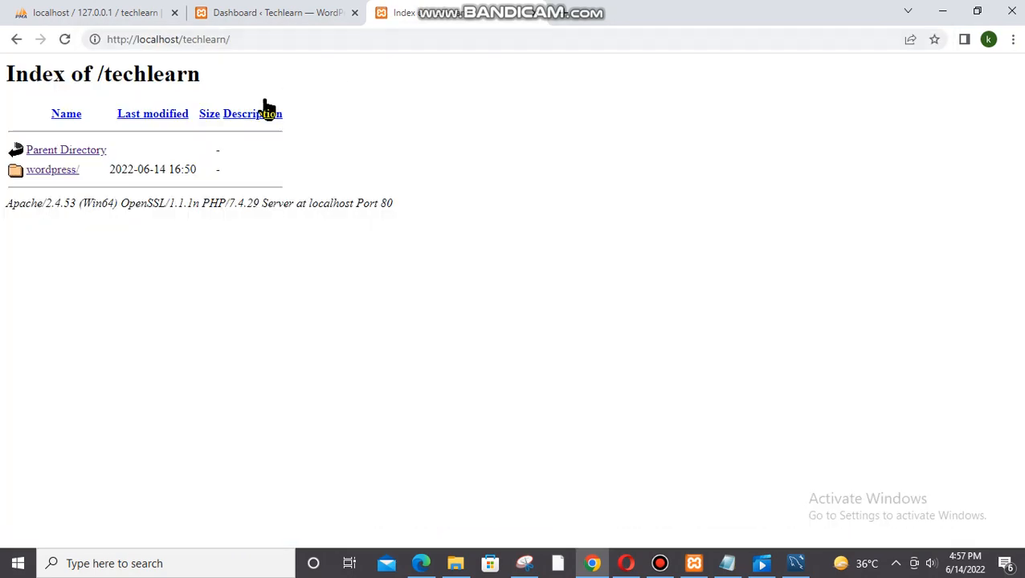
Step: Open the wordpress folder to load the live Techlearn site at localhost/techlearn/wordpress
left_click(38, 174)
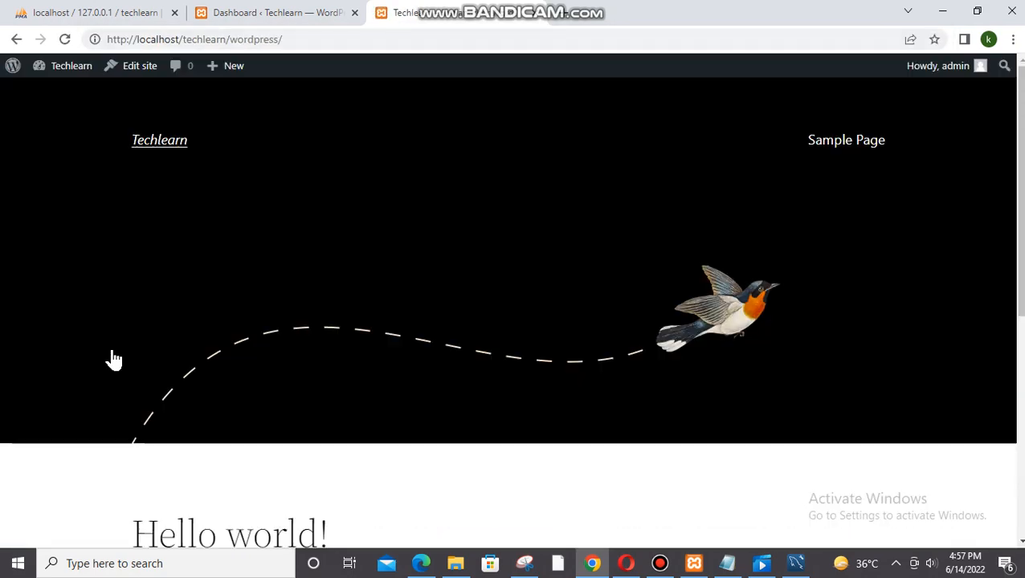
scroll(476, 323, "down", 4)
scroll(475, 324, "up", 2)
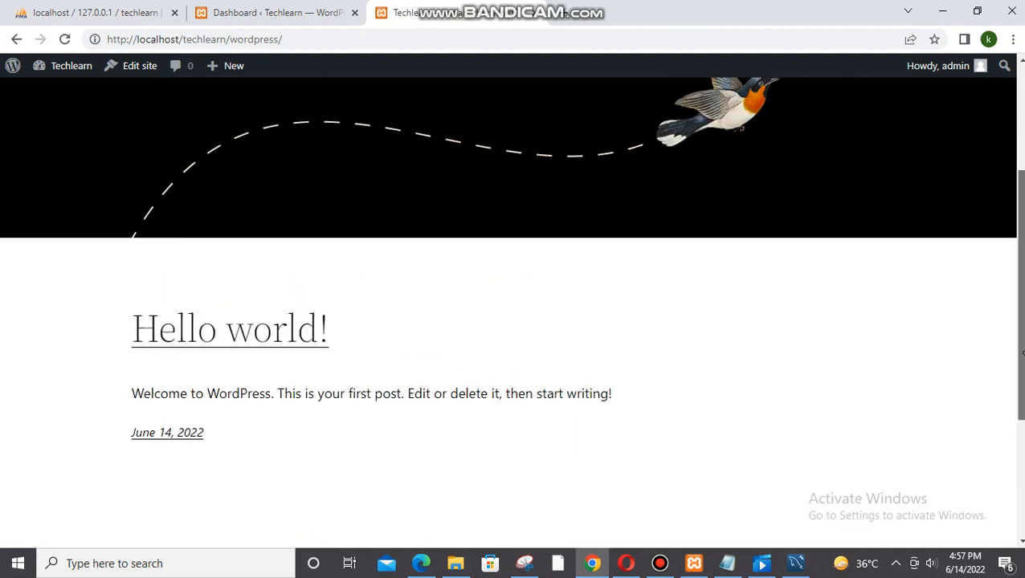
scroll(1022, 180, "up", 3)
scroll(1021, 180, "down", 3)
scroll(1022, 180, "up", 3)
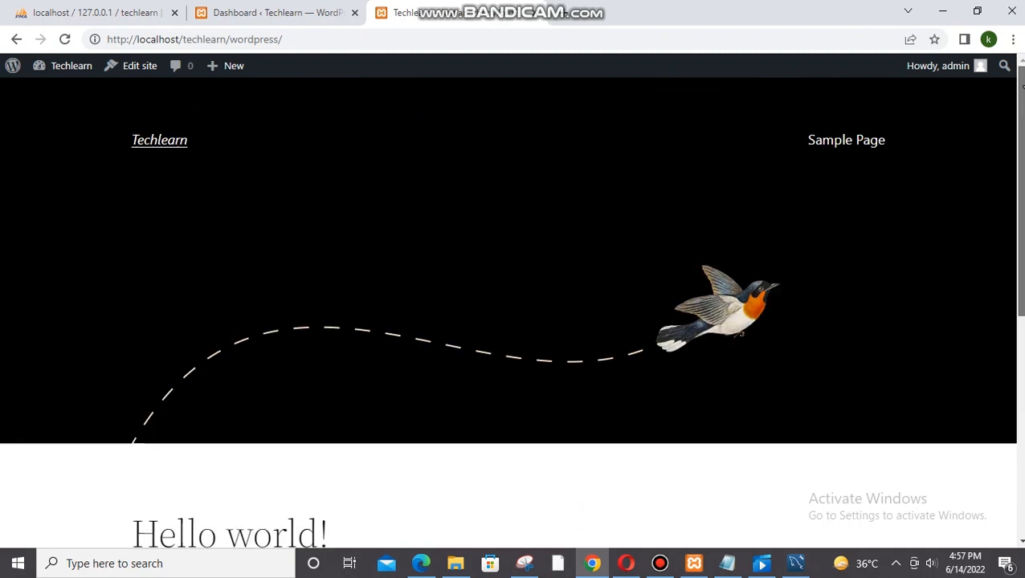
Step: Scroll down the front page to the Hello world! post dated June 14, 2022
mouse_move(12, 65)
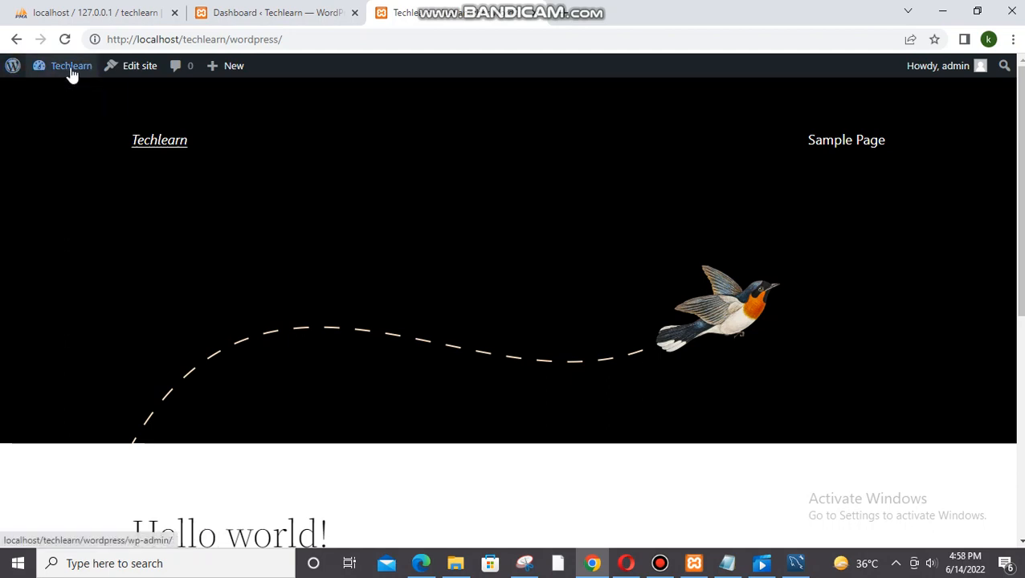
mouse_move(72, 74)
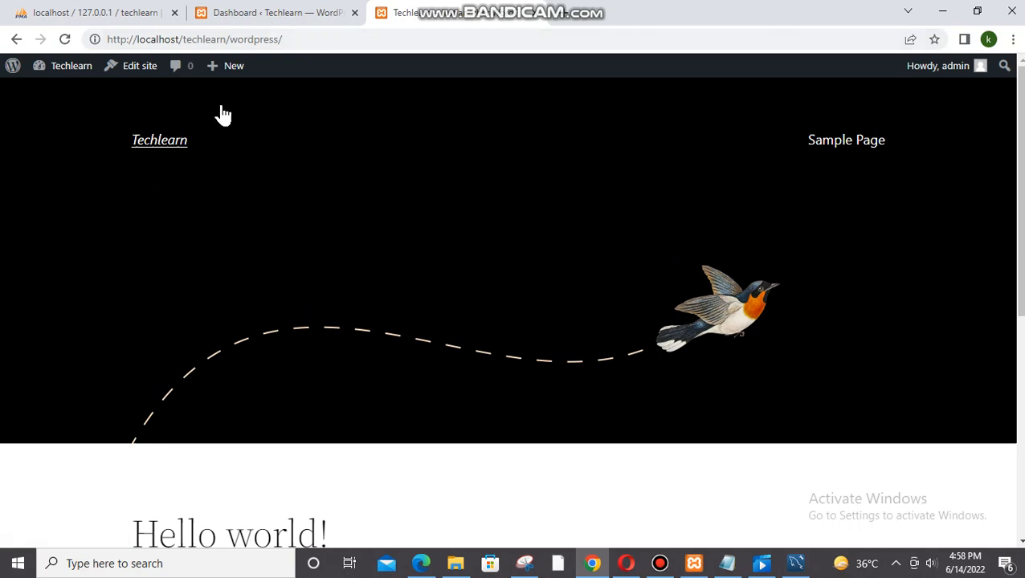
mouse_move(227, 71)
left_click_drag(1022, 300, 1022, 353)
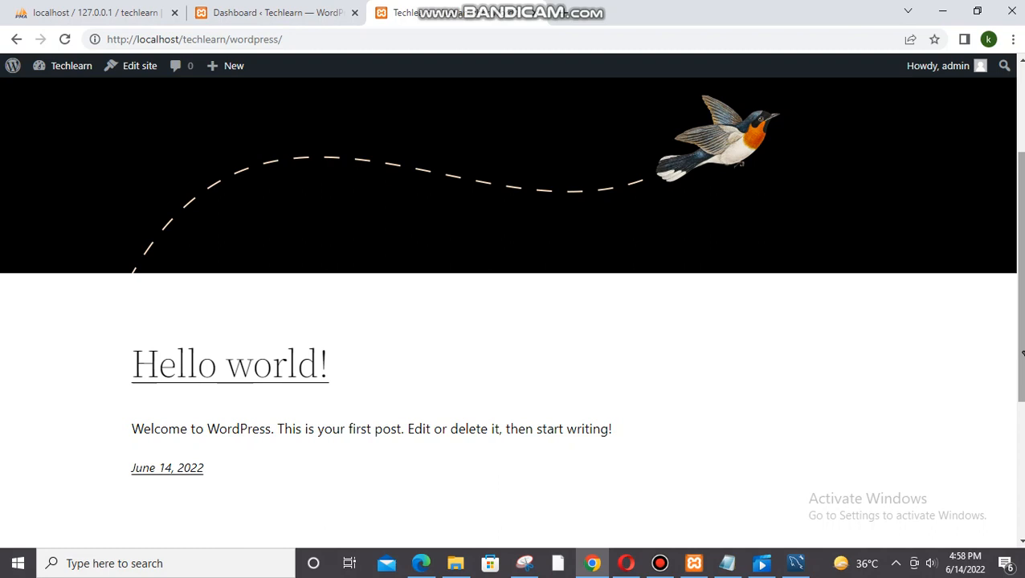
scroll(1022, 354, "down", 1)
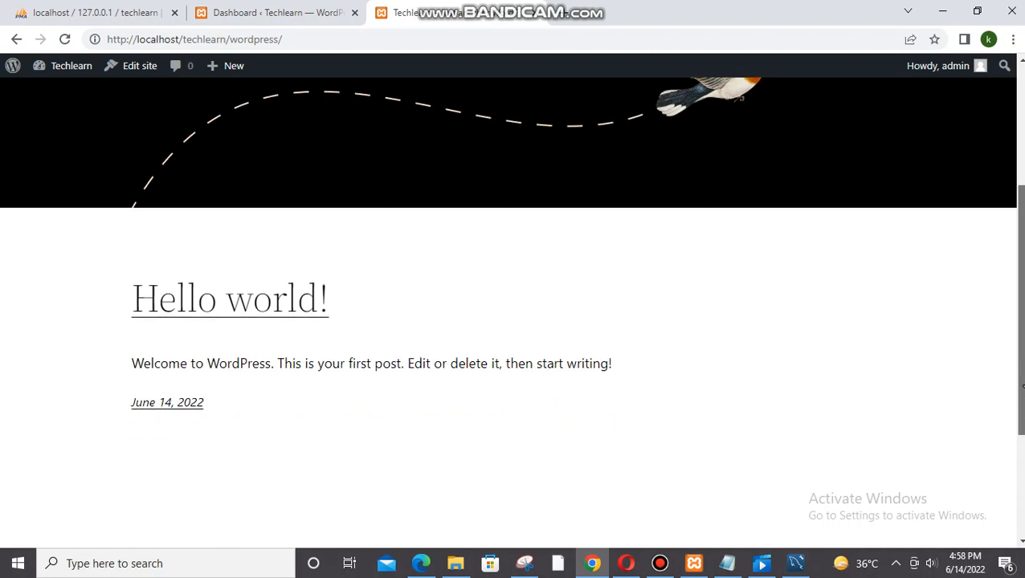
left_click(455, 562)
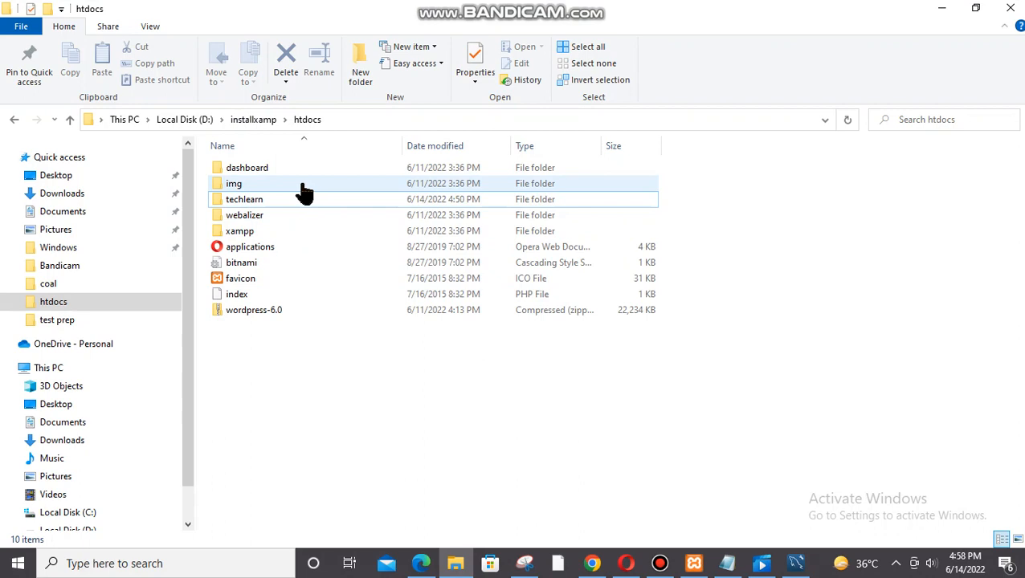
left_click(14, 119)
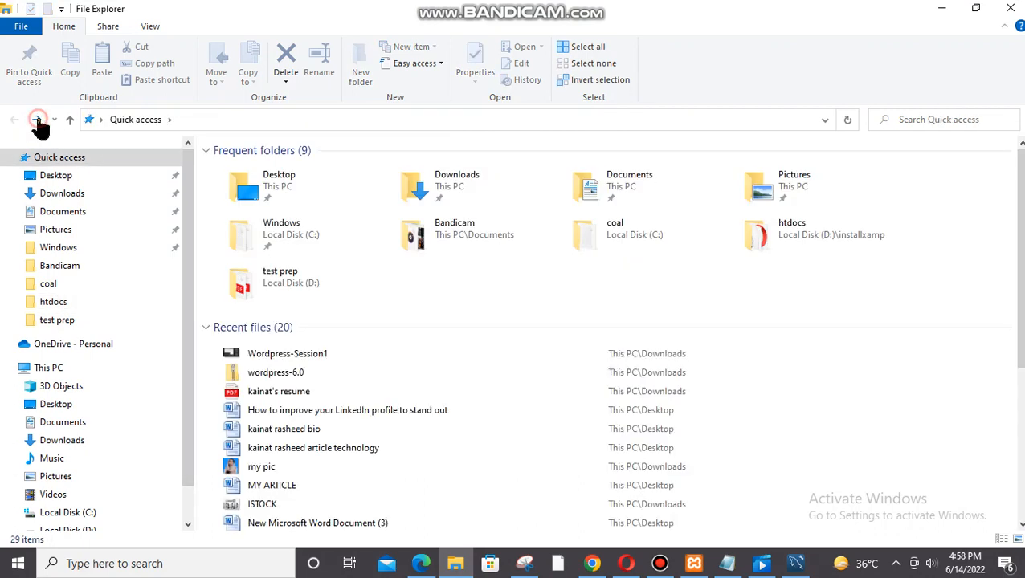
left_click(35, 121)
double_click(266, 201)
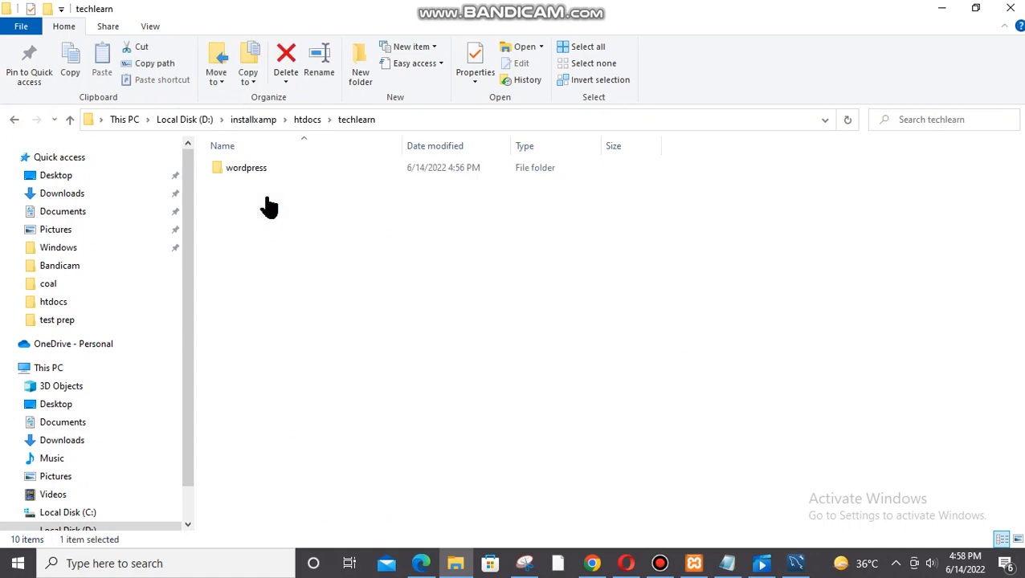
left_click(243, 177)
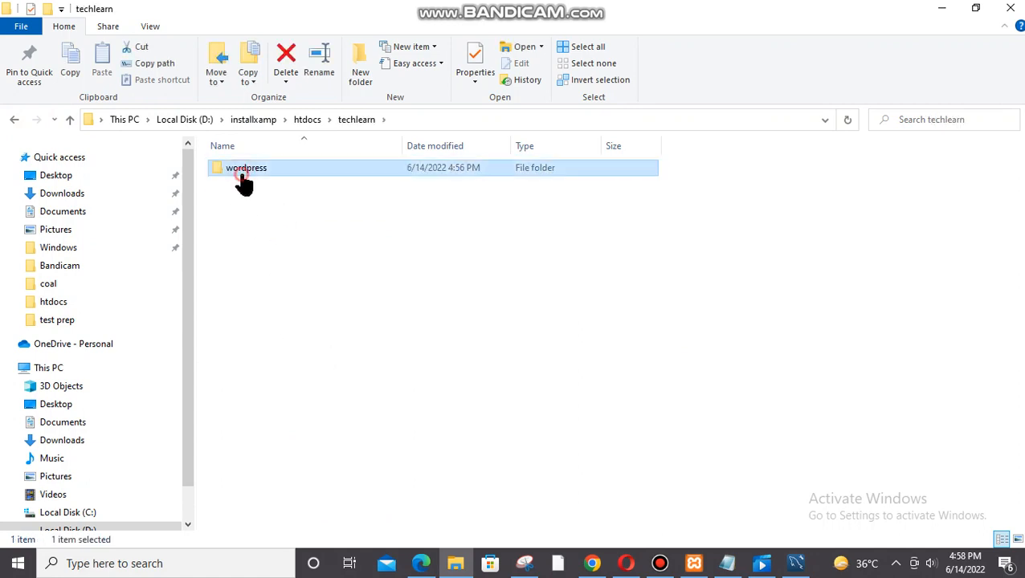
double_click(243, 175)
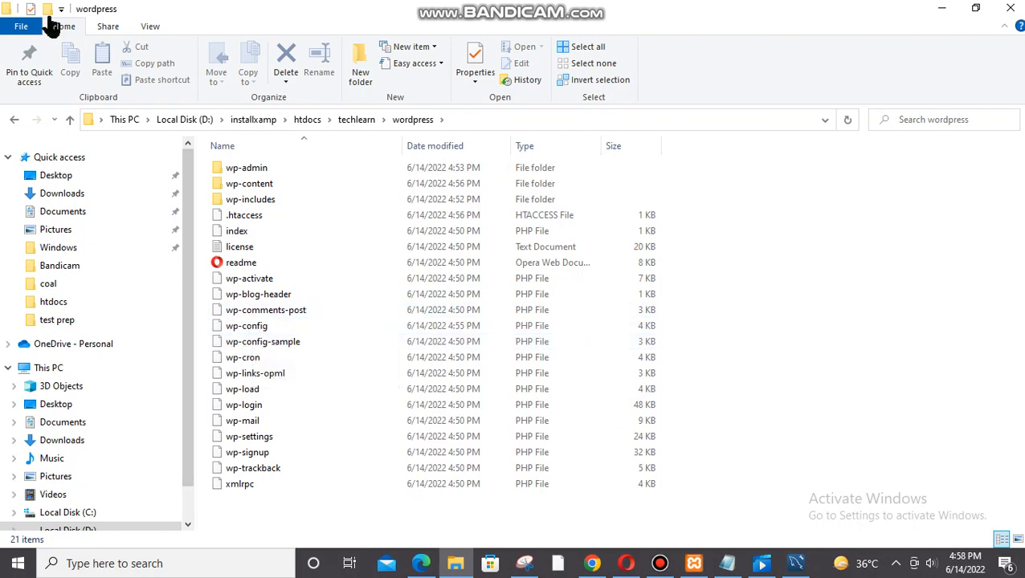
left_click(14, 113)
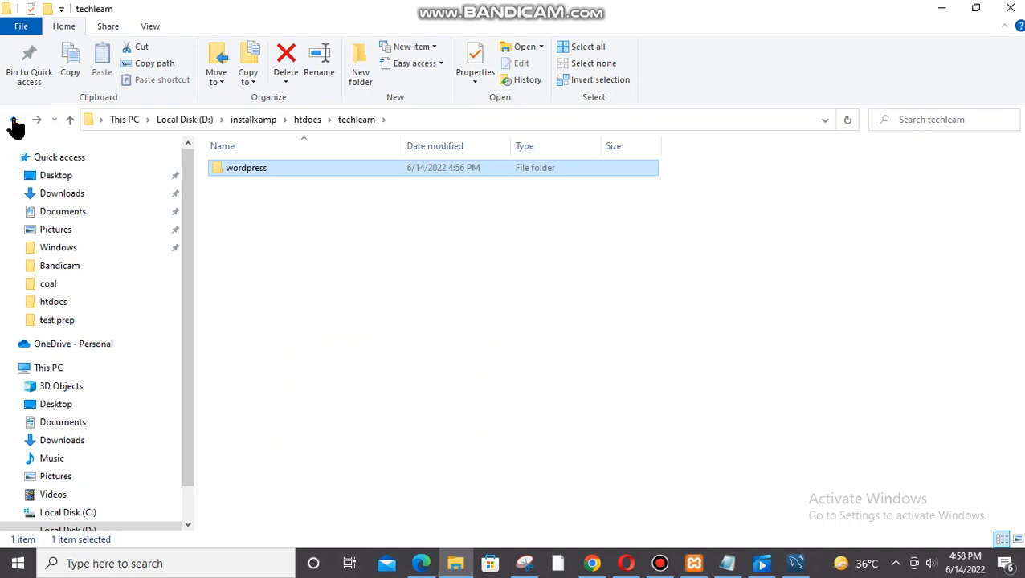
left_click(13, 119)
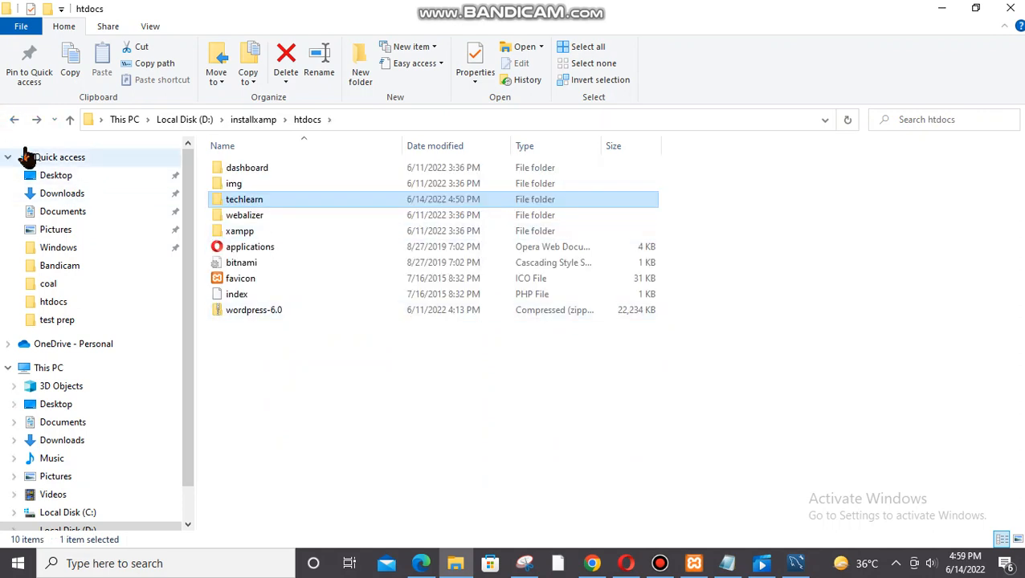
left_click(13, 119)
left_click(592, 563)
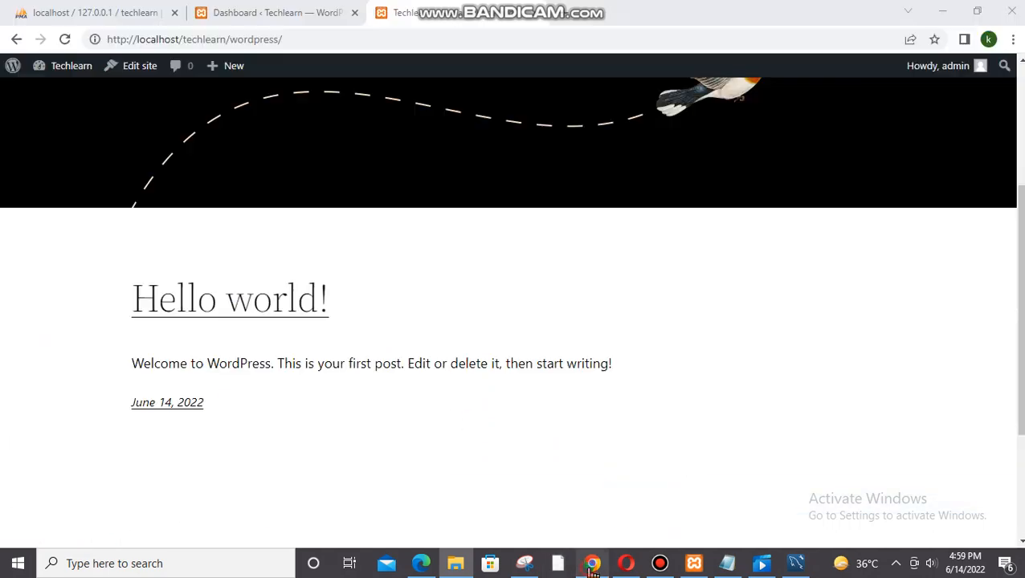
scroll(1018, 386, "up", 1)
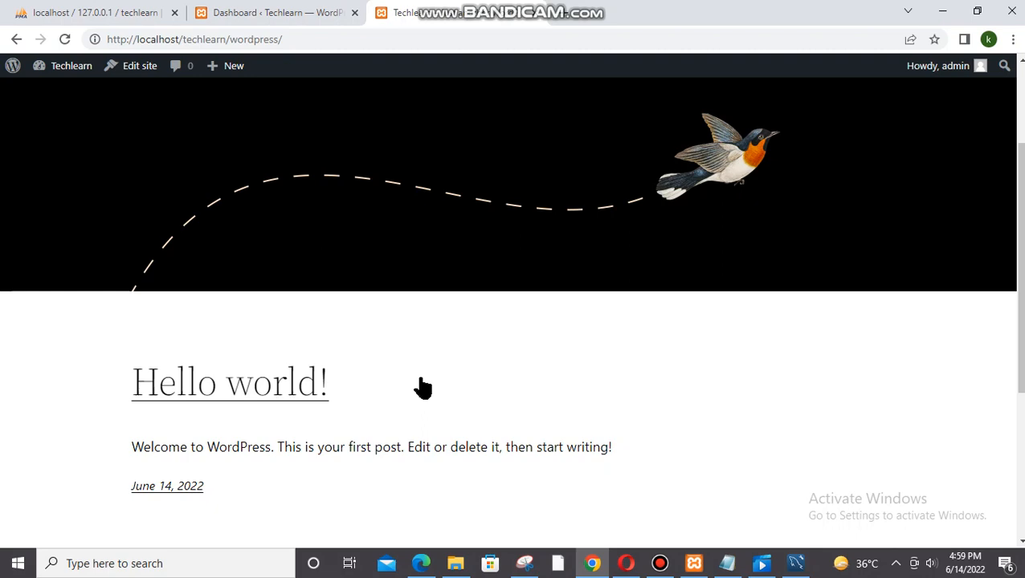
left_click(659, 563)
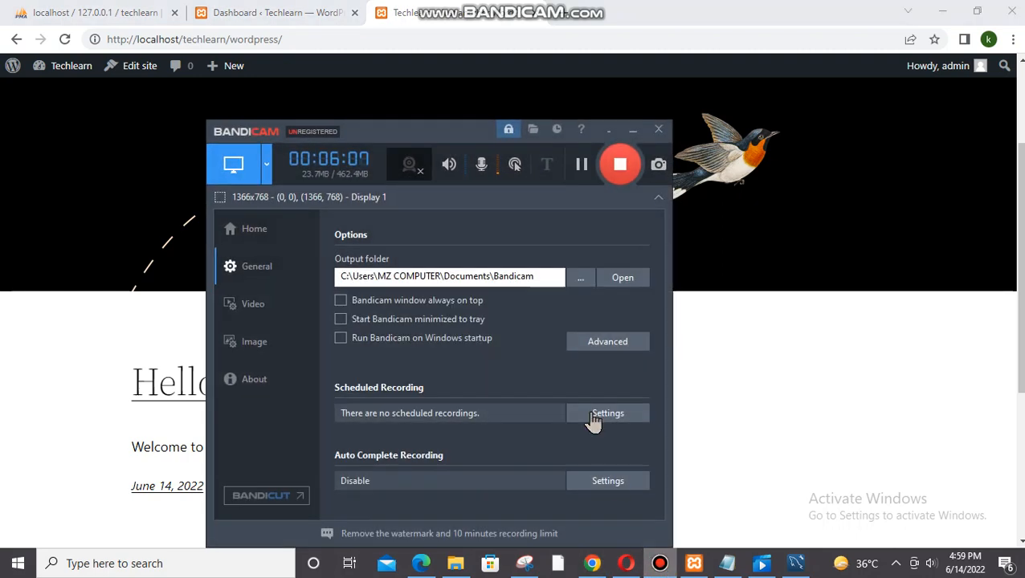